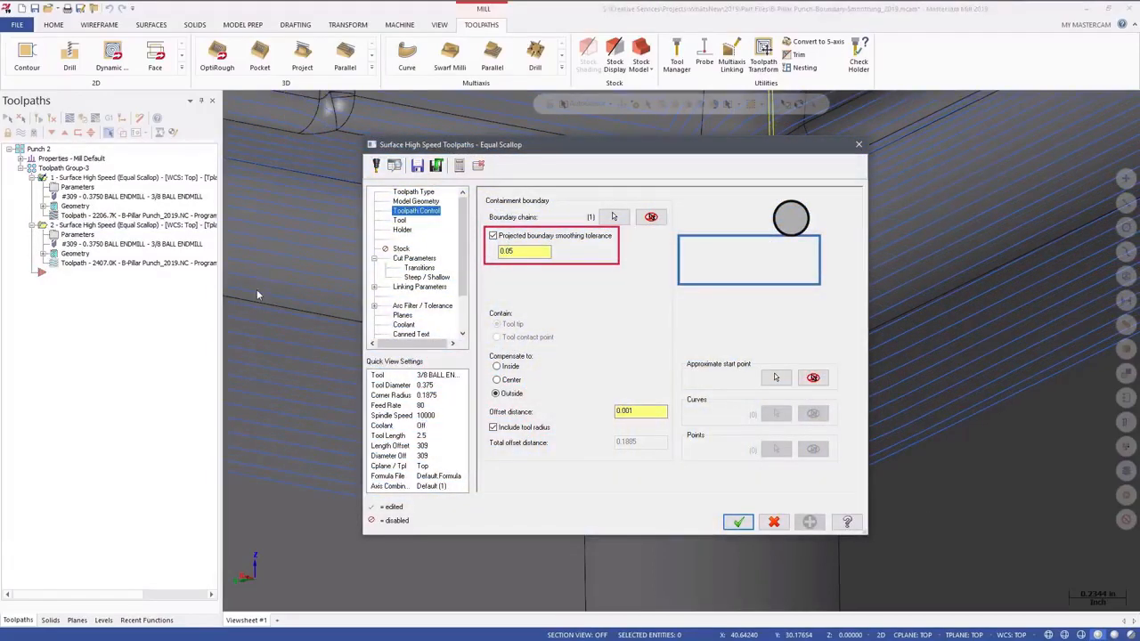
Accept the containment boundary settings of the Equal Scallop toolpath.
left_click(738, 522)
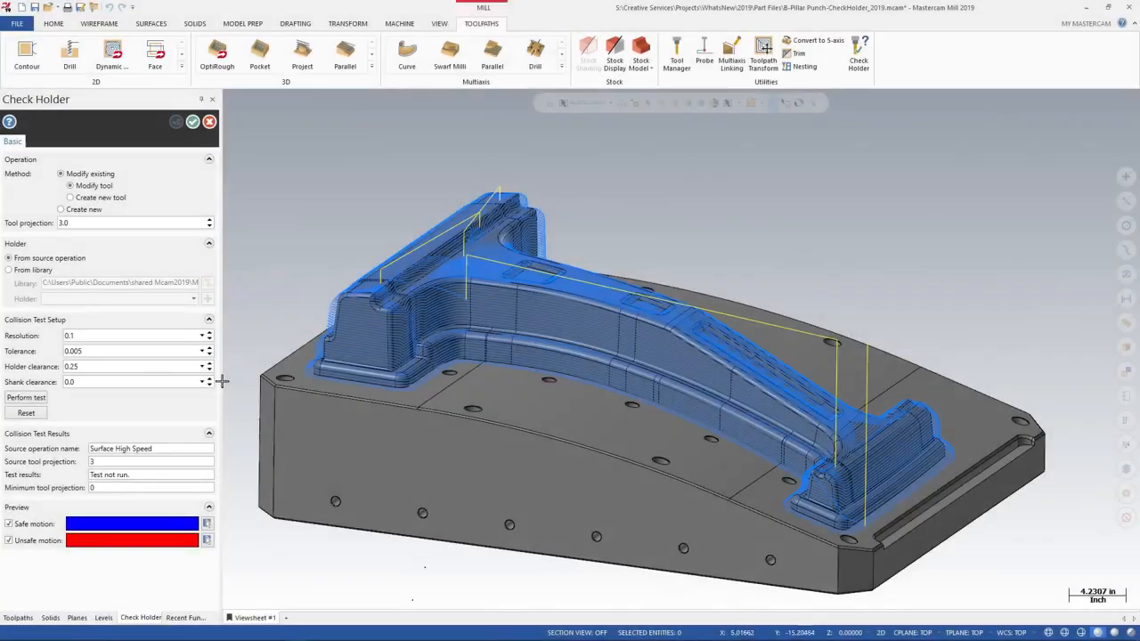
Run the holder collision test on the Equal Scallop toolpath and set the tool projection to 7.0.
left_click(43, 402)
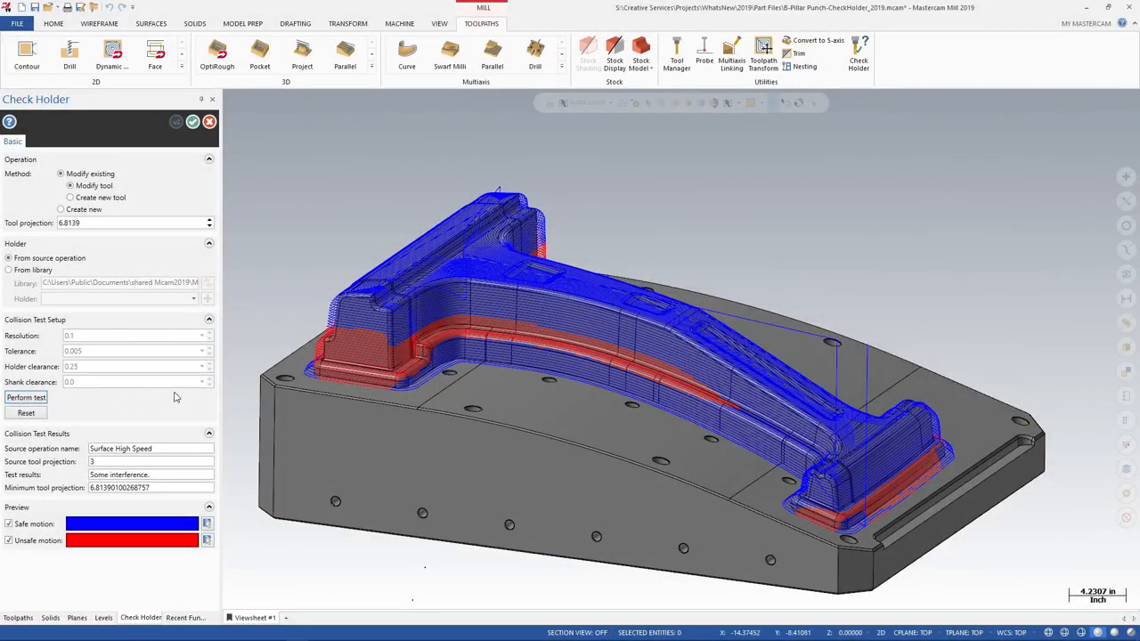
left_click(173, 219)
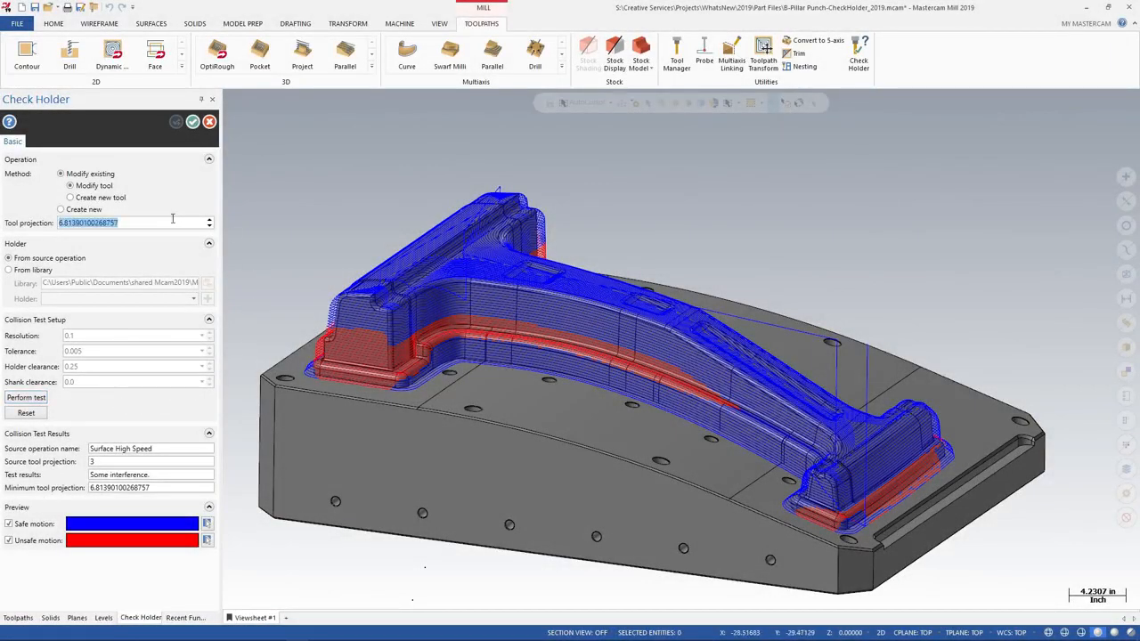
type("7")
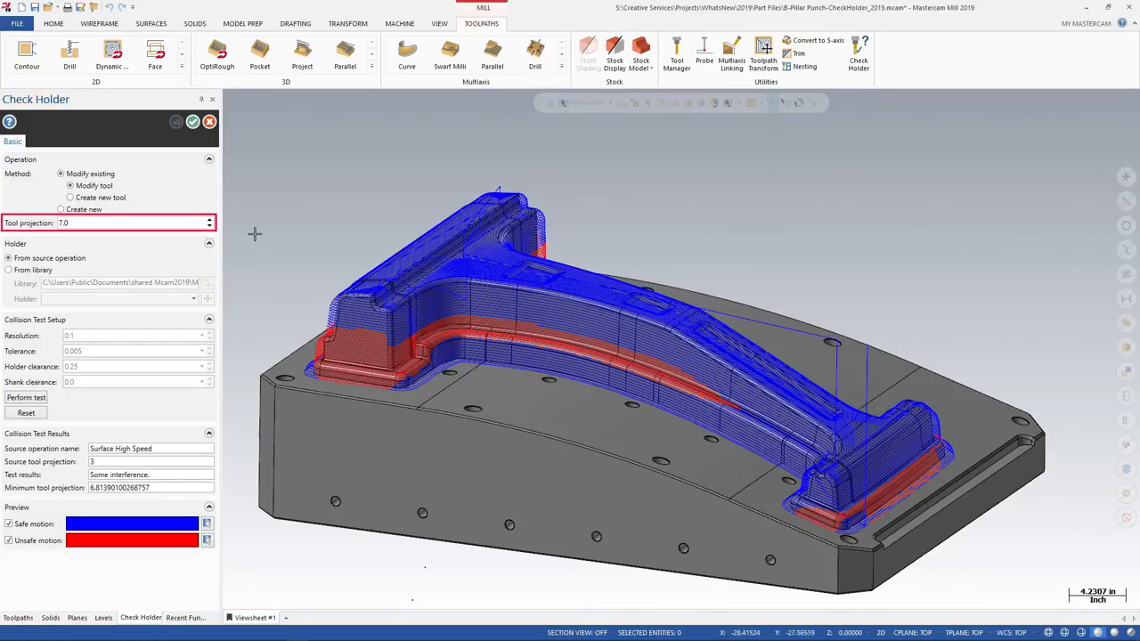
key("Return")
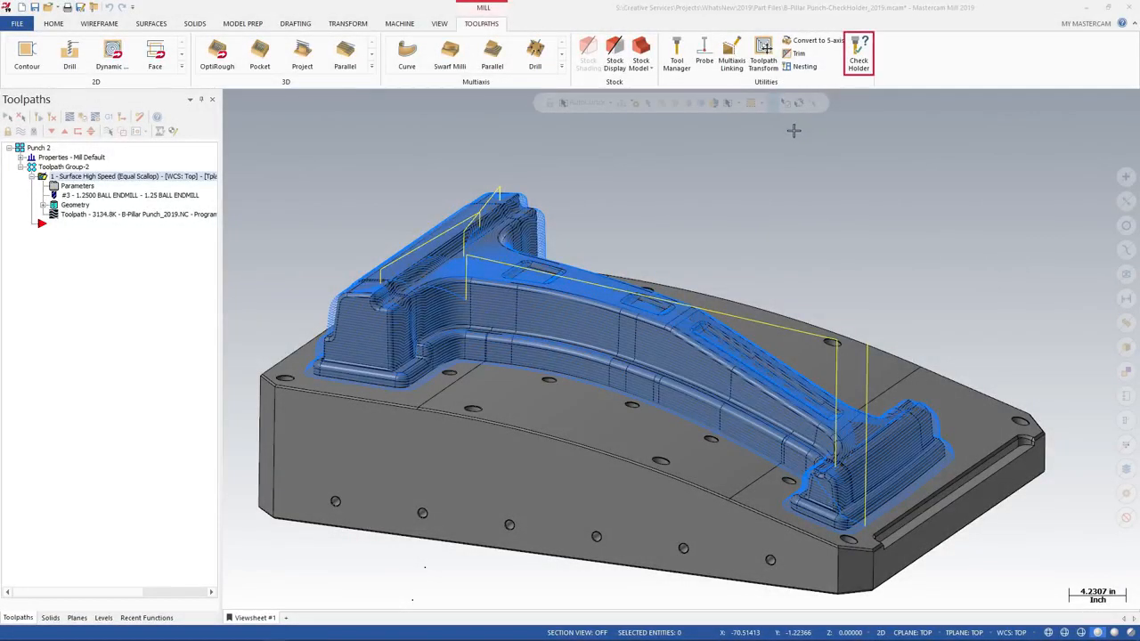
Set up a Check Holder collision test with resolution 0.1, tolerance 0.005 and holder clearance 0.25.
left_click(866, 71)
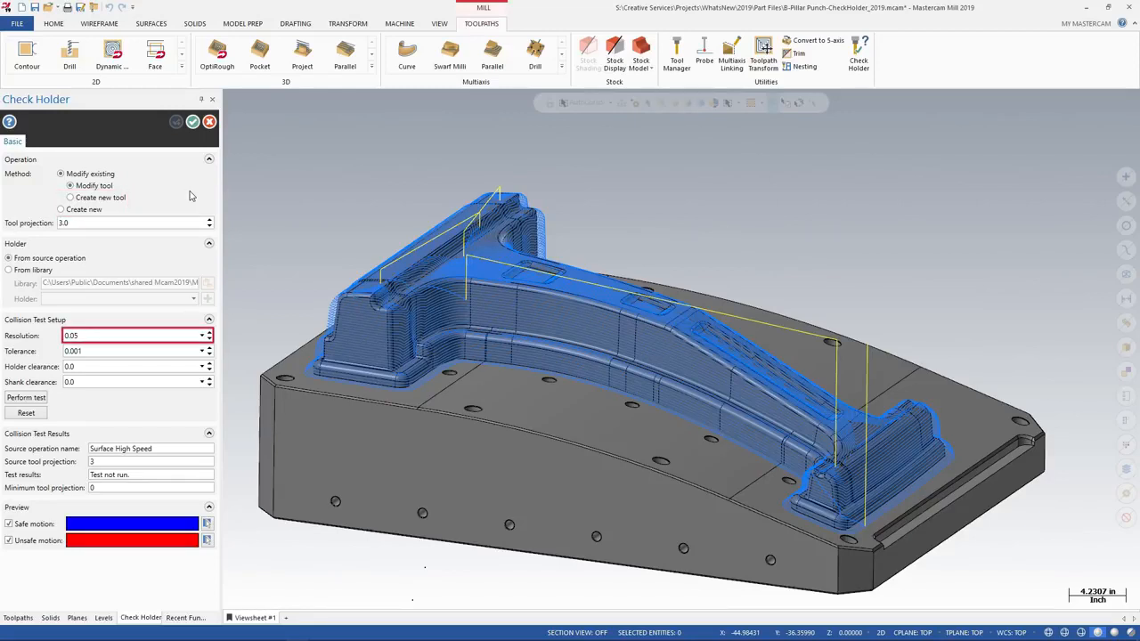
double_click(163, 337)
type("0.1")
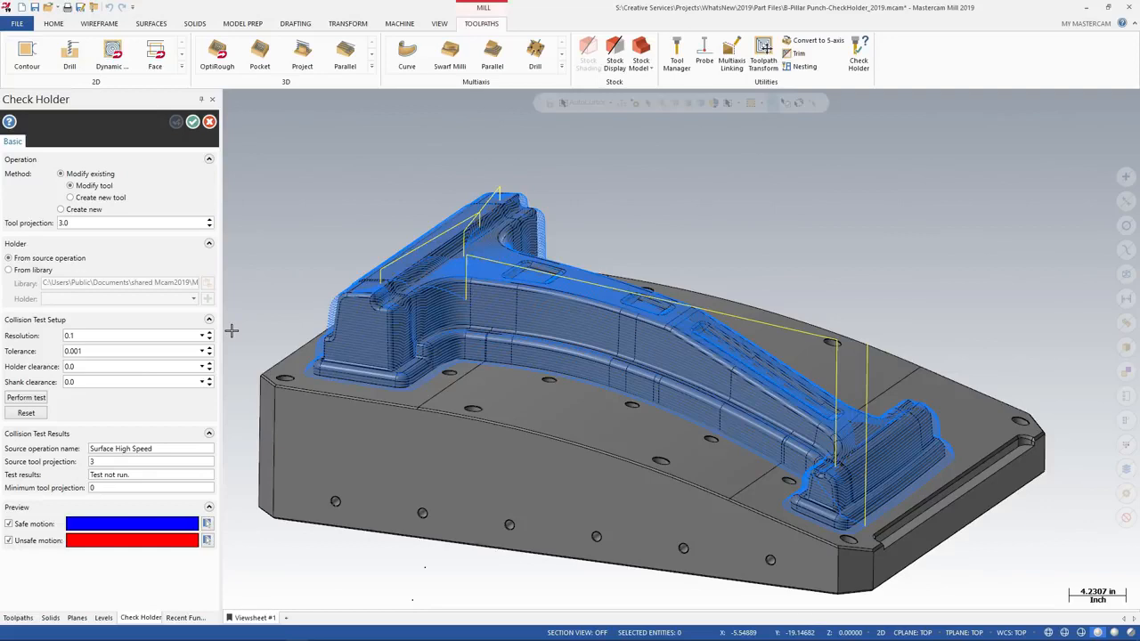
left_click(162, 351)
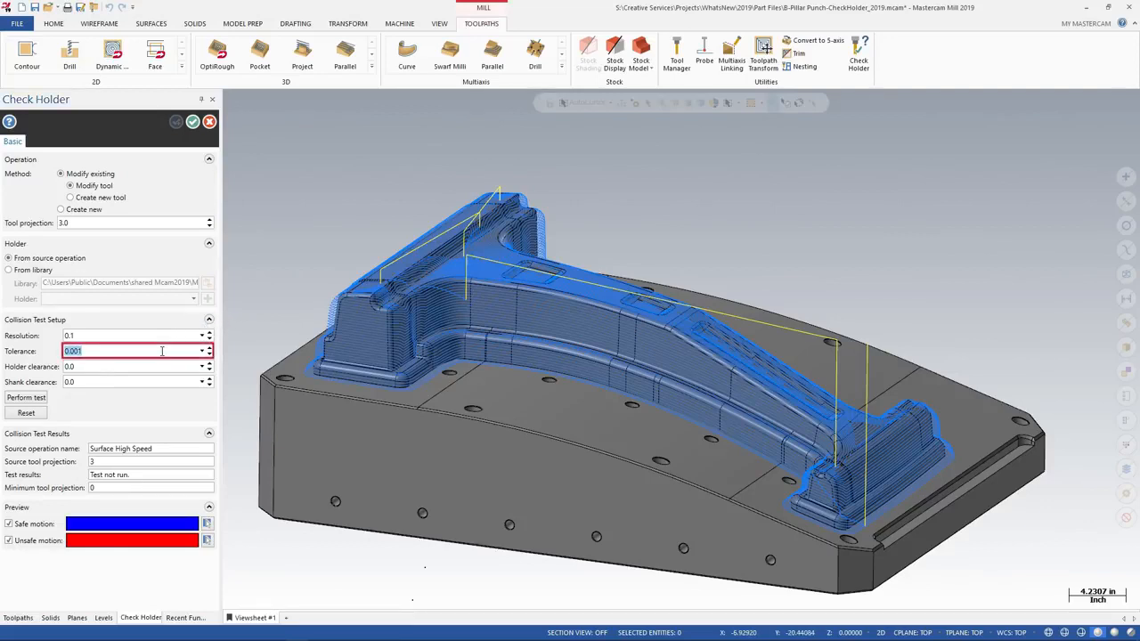
type("0")
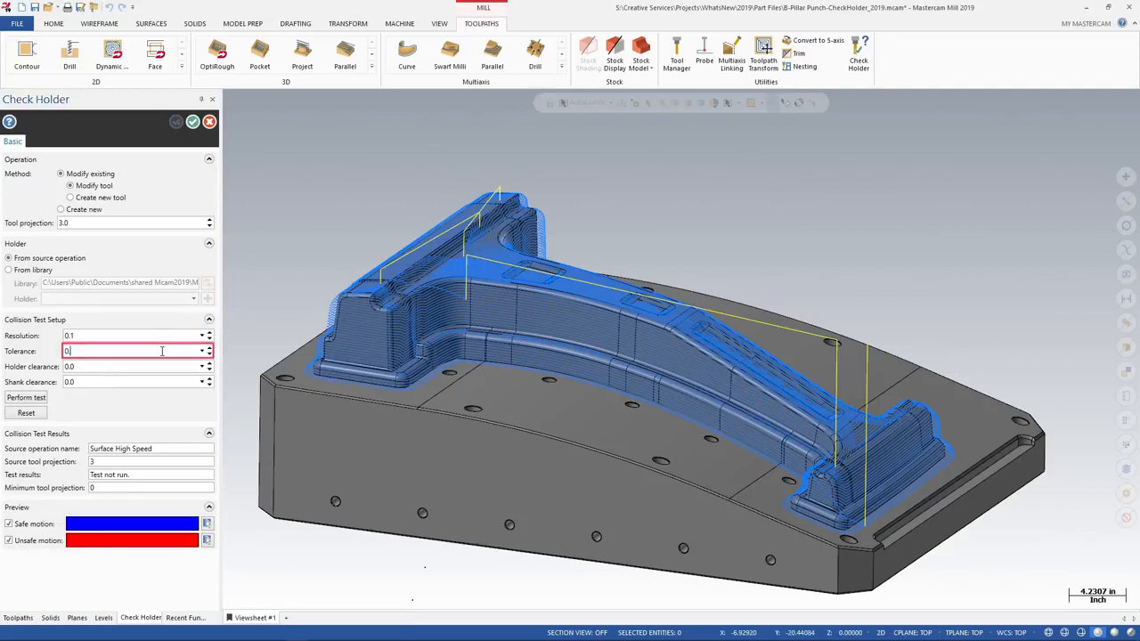
type(".005")
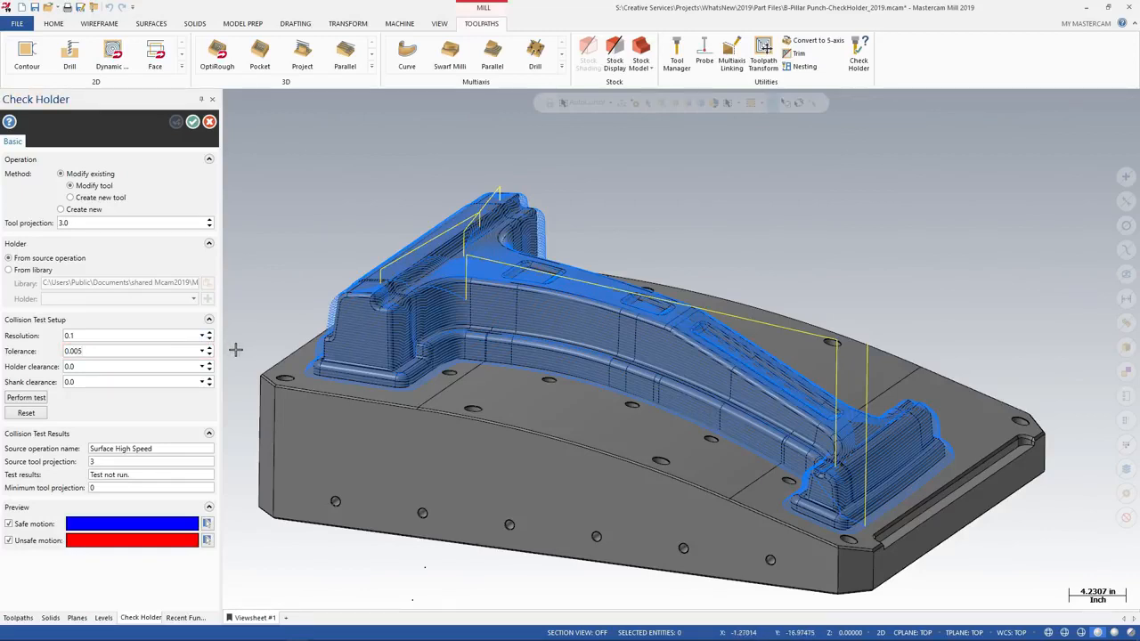
double_click(179, 366)
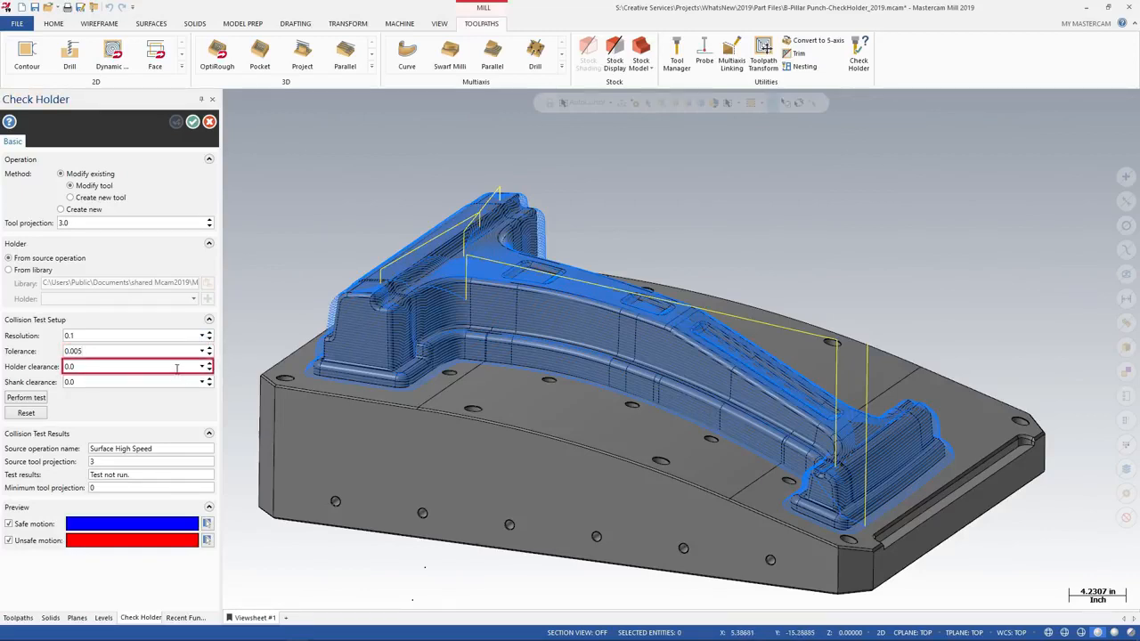
type("0.25")
key("Tab")
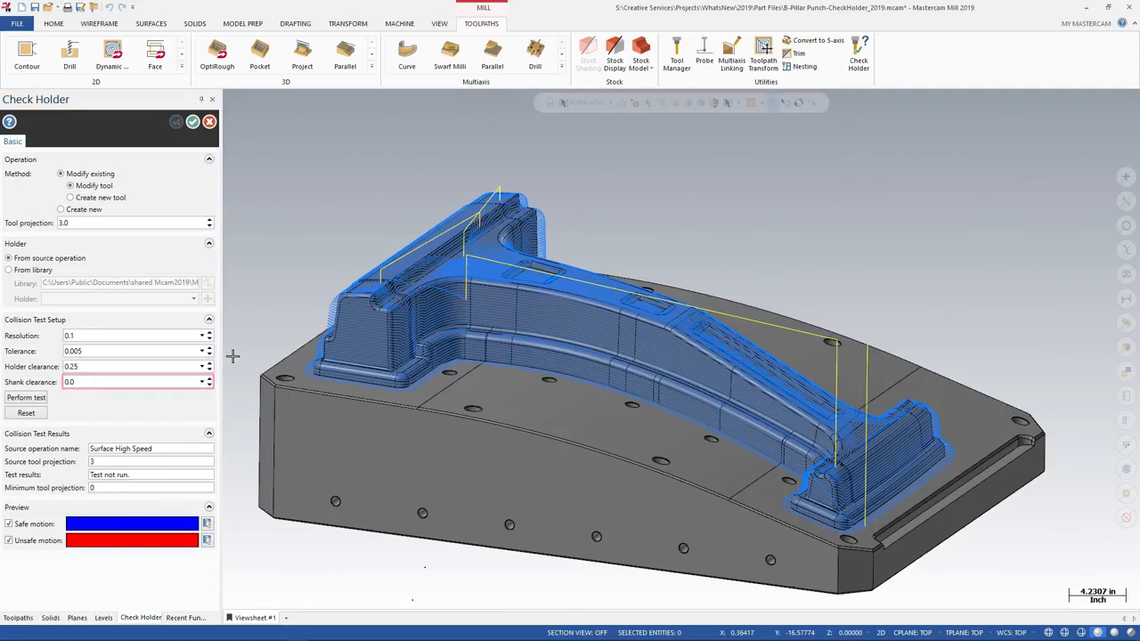
Perform the collision test with these settings, set the tool projection to 7.0 and apply the change to the existing tool.
left_click(36, 398)
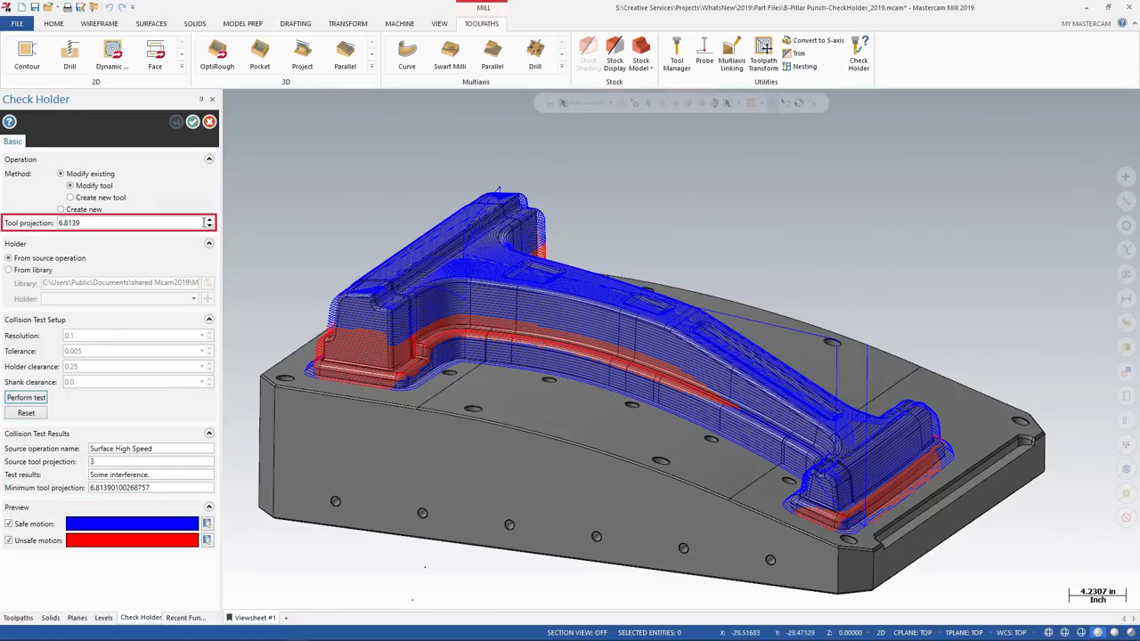
left_click(173, 221)
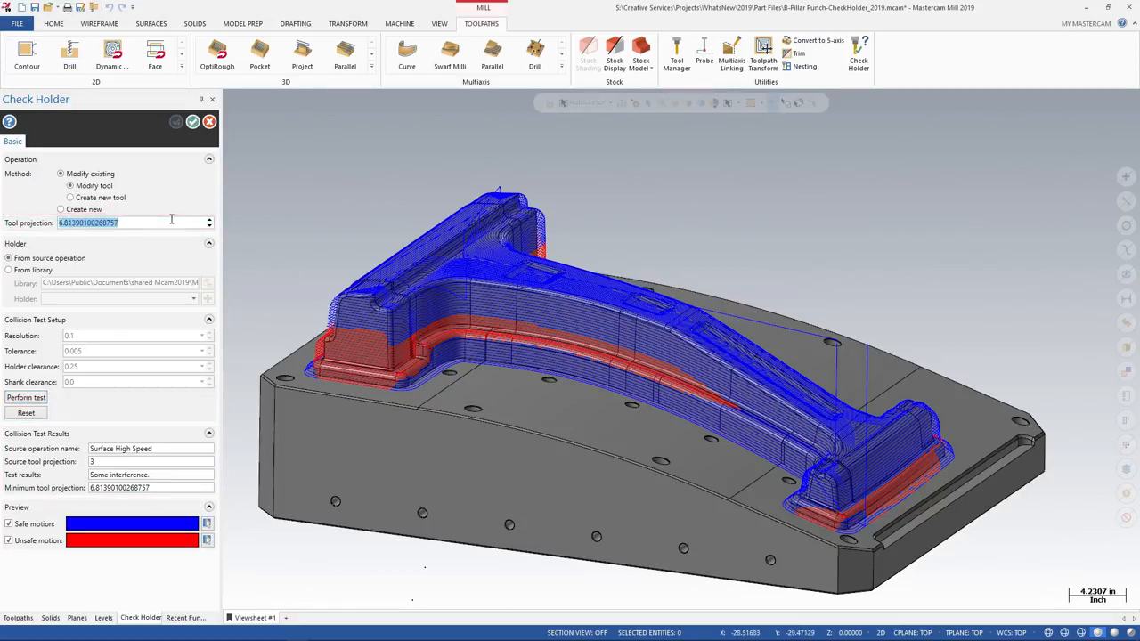
type("7.0")
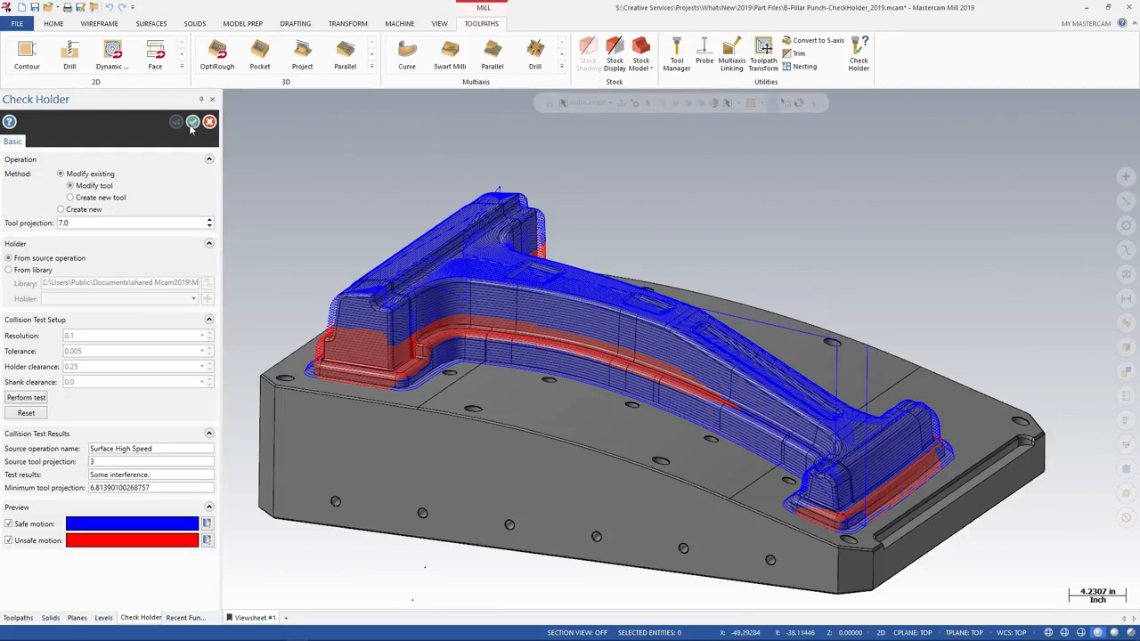
left_click(193, 123)
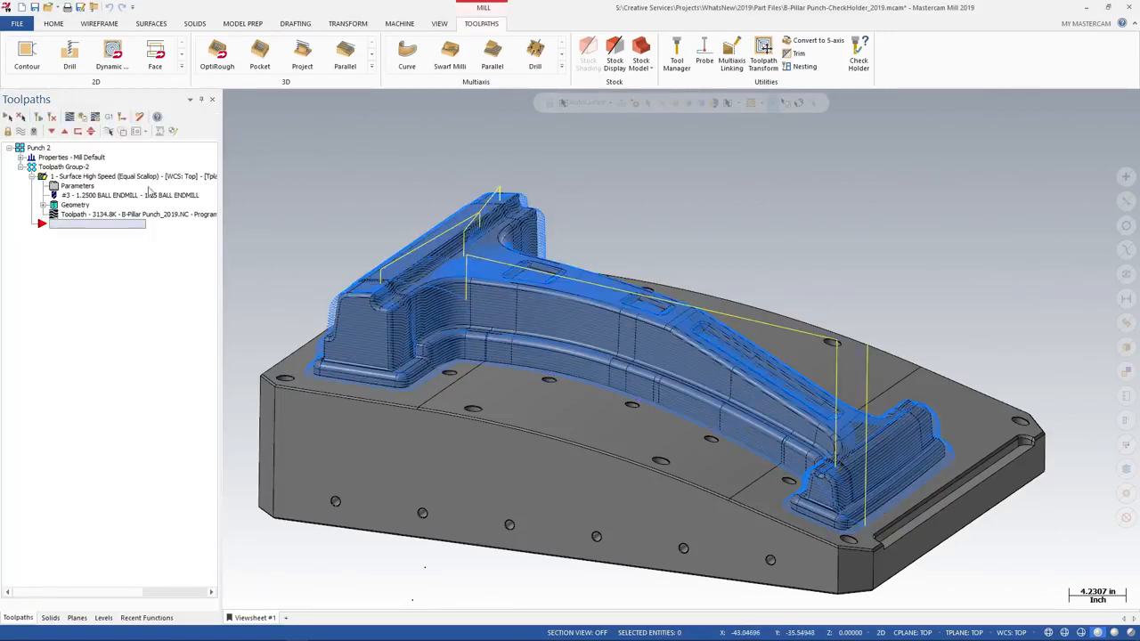
Backplot the Equal Scallop toolpath to examine the tool and holder motion over the punch, and close the backplot.
left_click(68, 118)
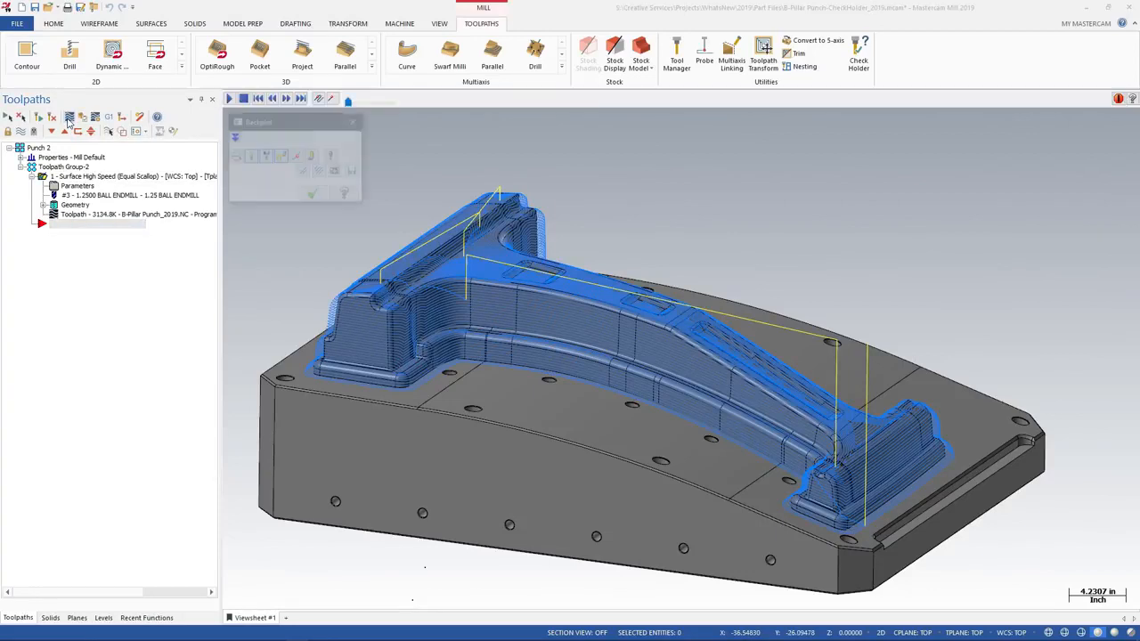
left_click(228, 99)
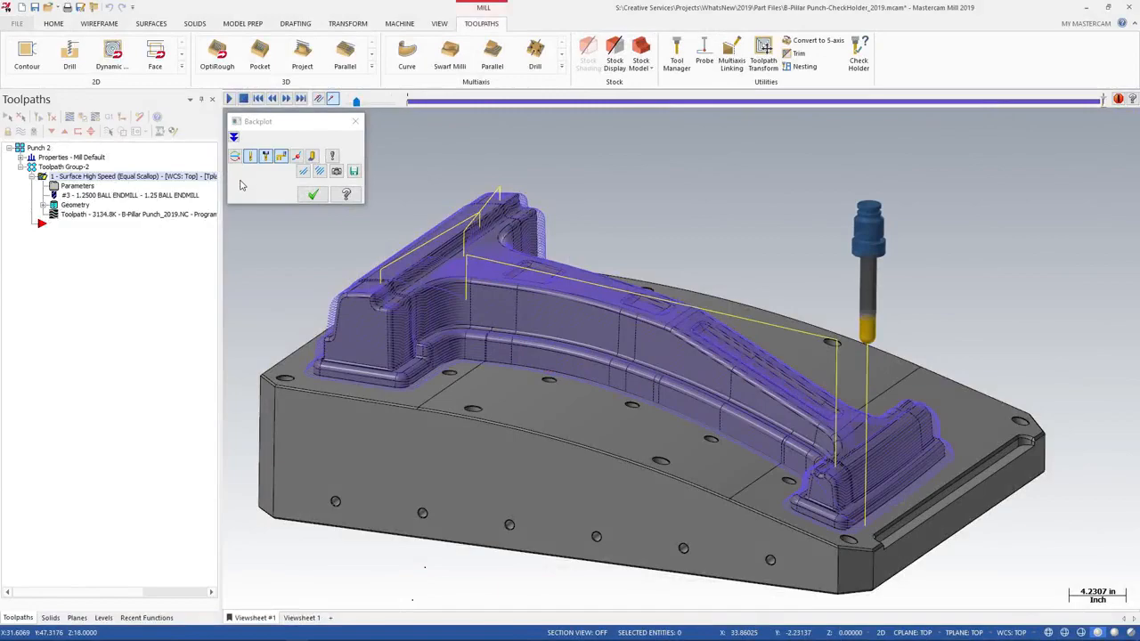
left_click(313, 195)
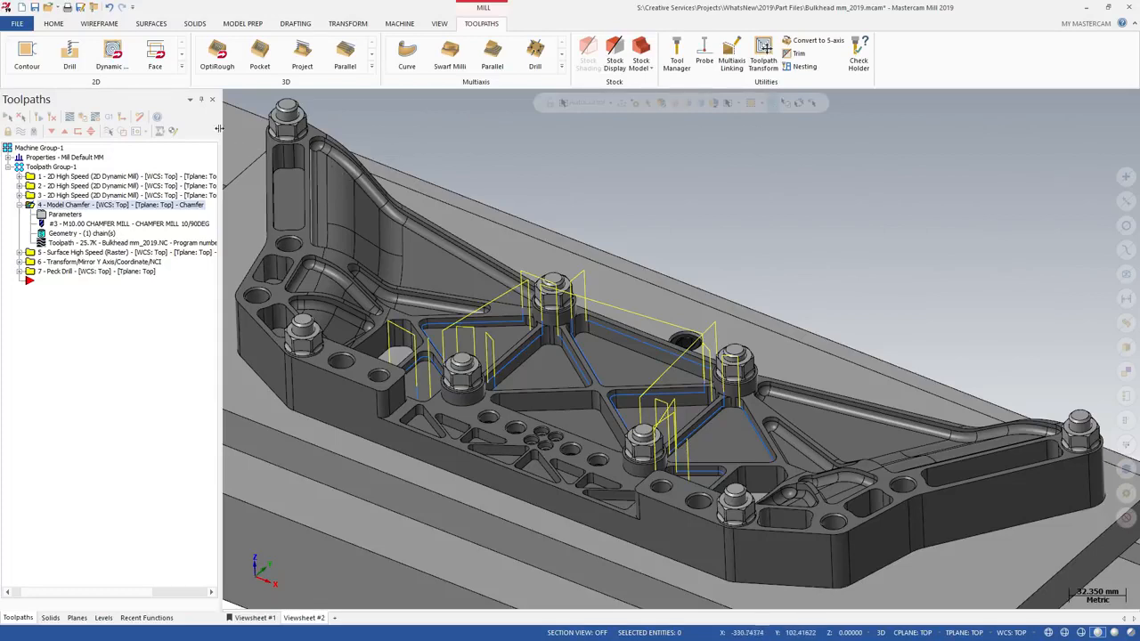
Open the parameters of the bulkhead's Model Chamfer operation and review its chained geometry.
left_click(182, 68)
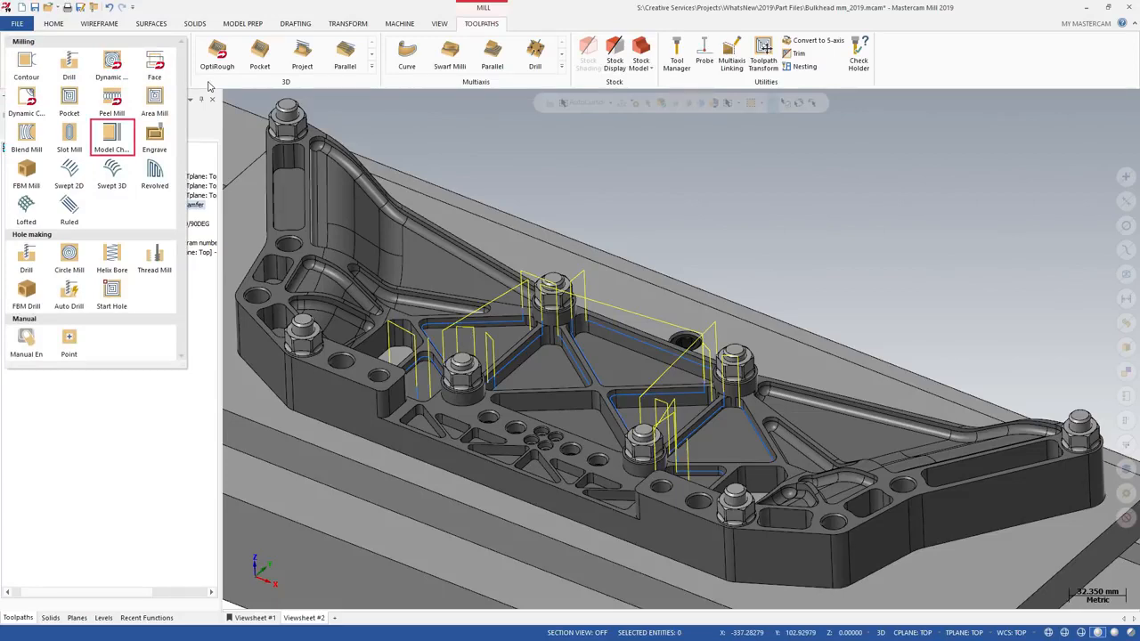
left_click(209, 83)
left_click(80, 217)
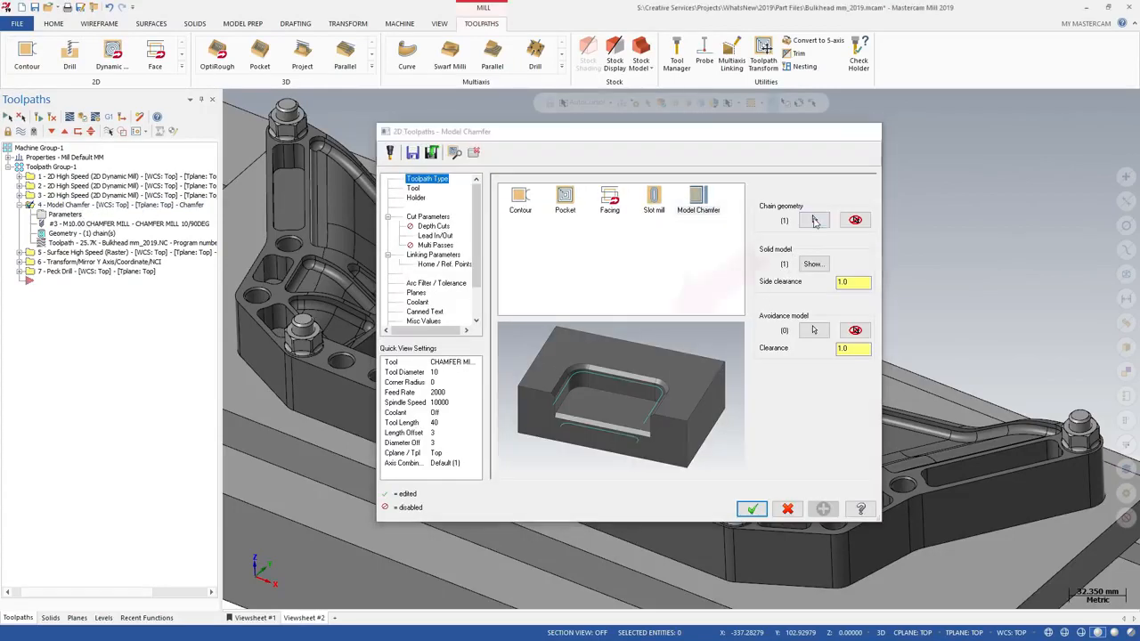
left_click(813, 219)
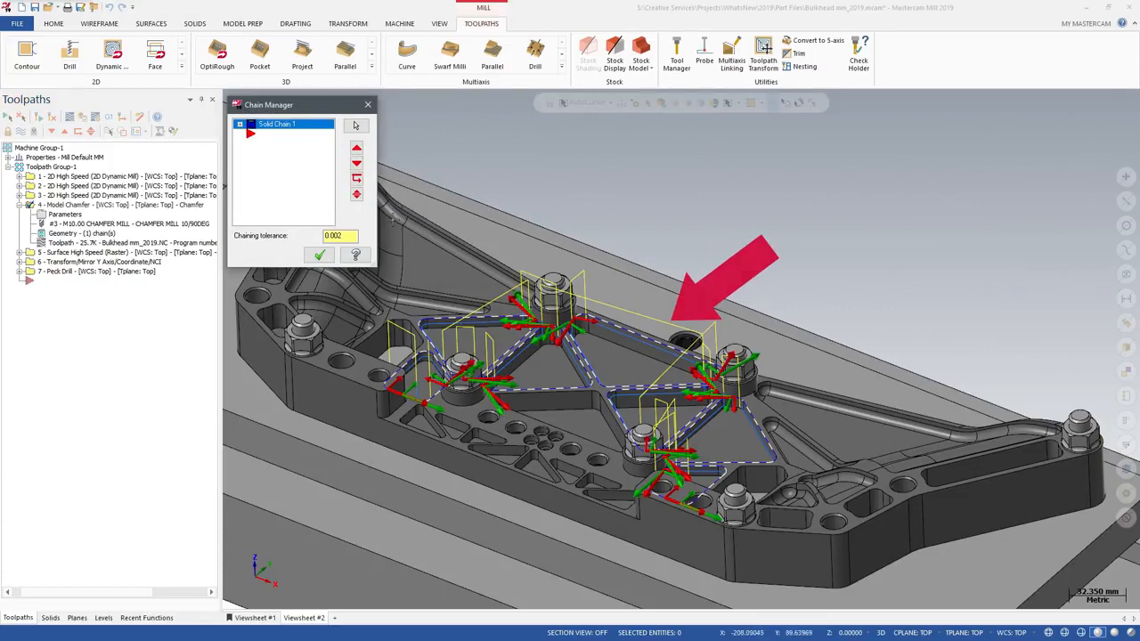
left_click(319, 256)
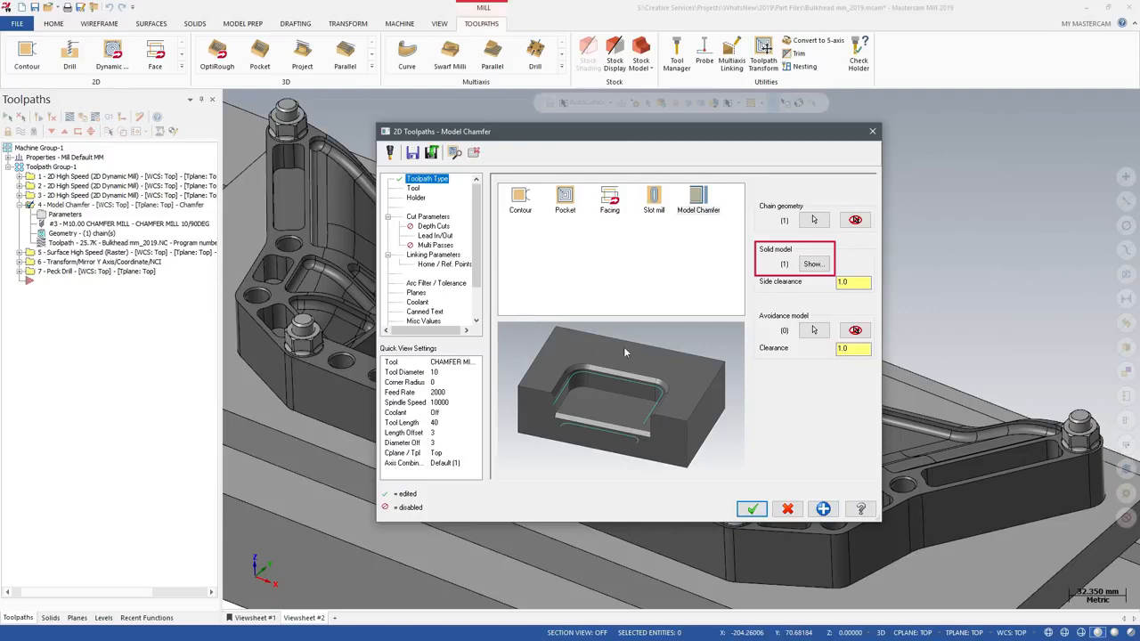
Show the solid model used by the Model Chamfer operation, and review its tool and cut parameters.
left_click(804, 267)
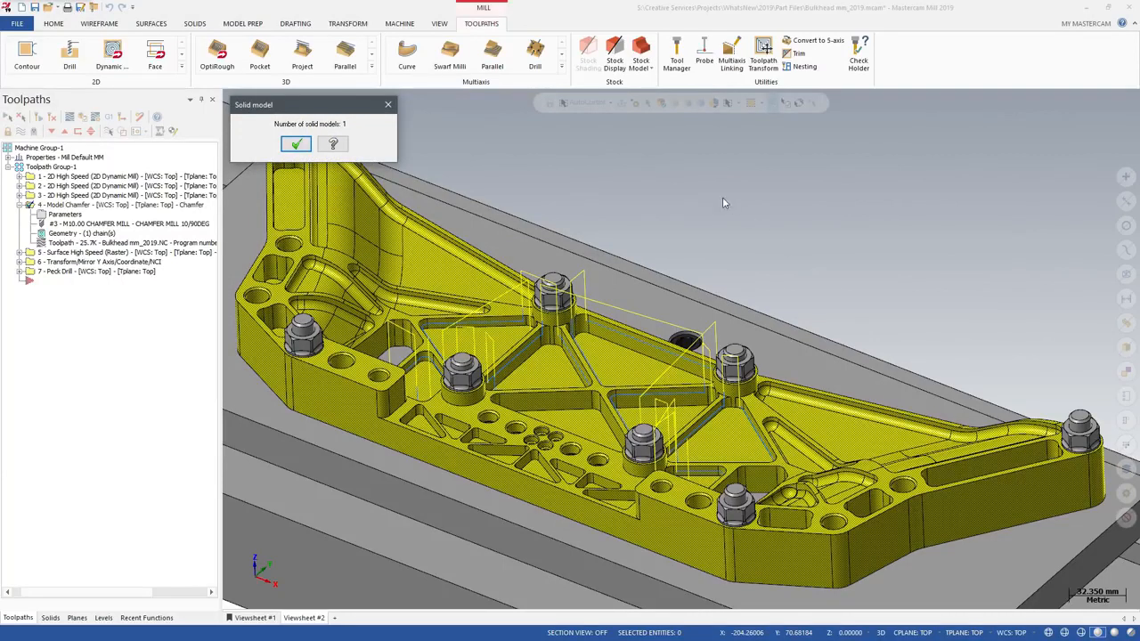
left_click(296, 143)
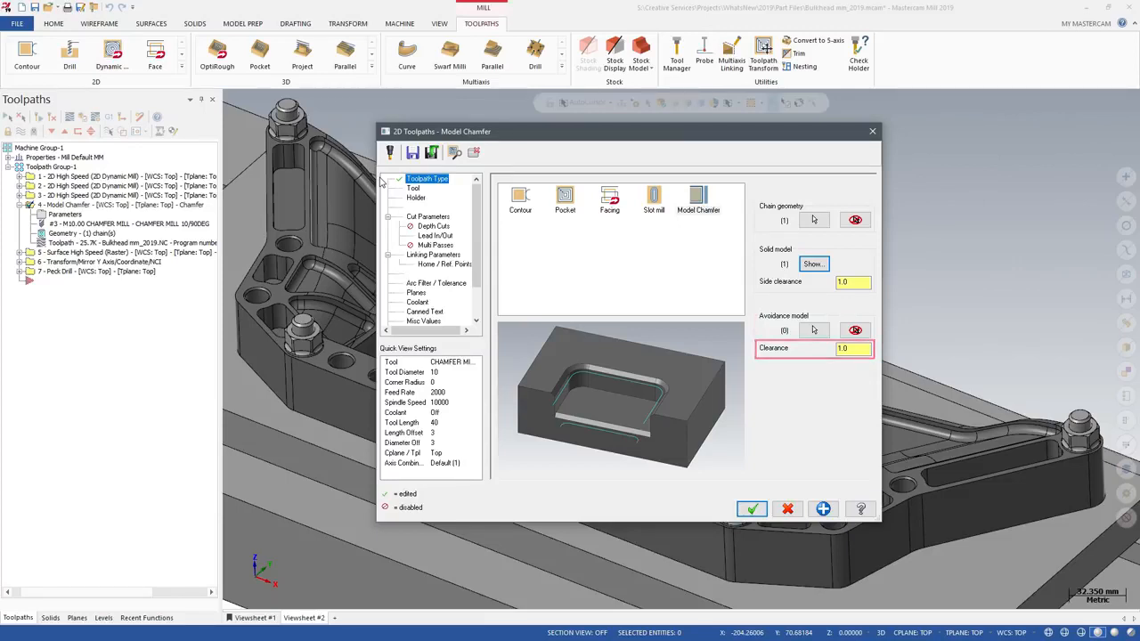
left_click(411, 188)
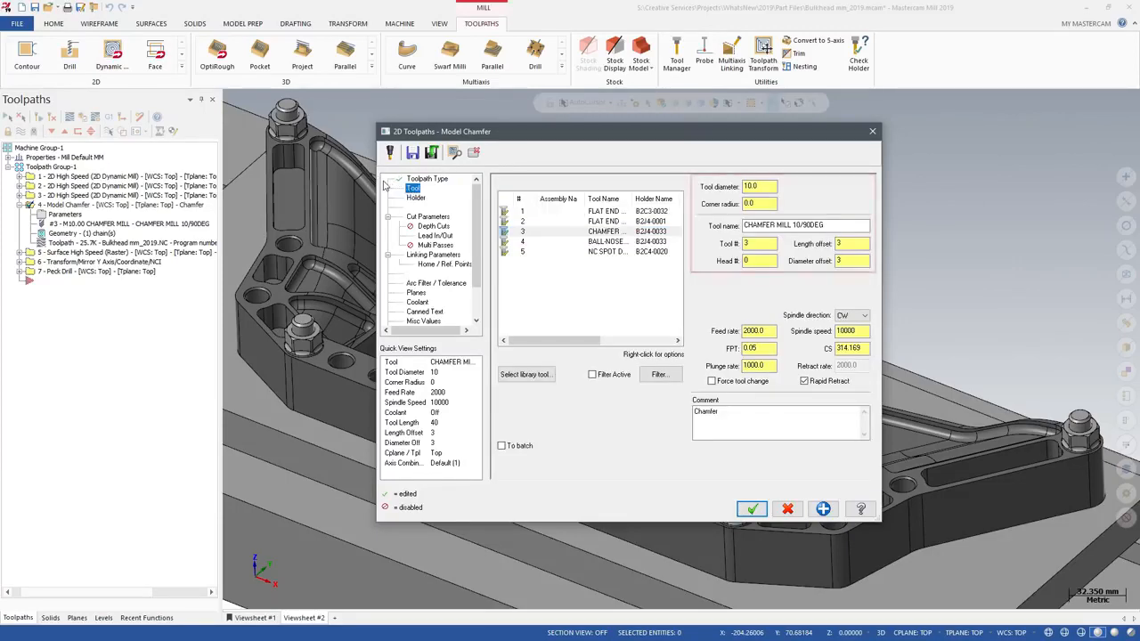
left_click(416, 218)
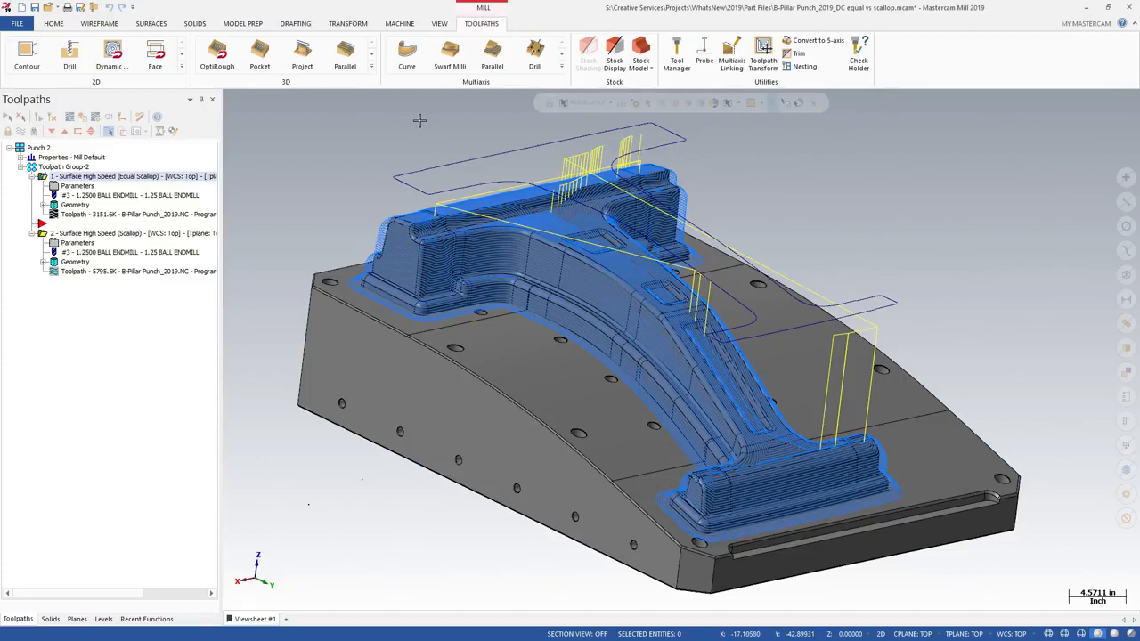
Review the model geometry and cut parameters of the punch's Equal Scallop operation, and close its settings.
left_click(372, 69)
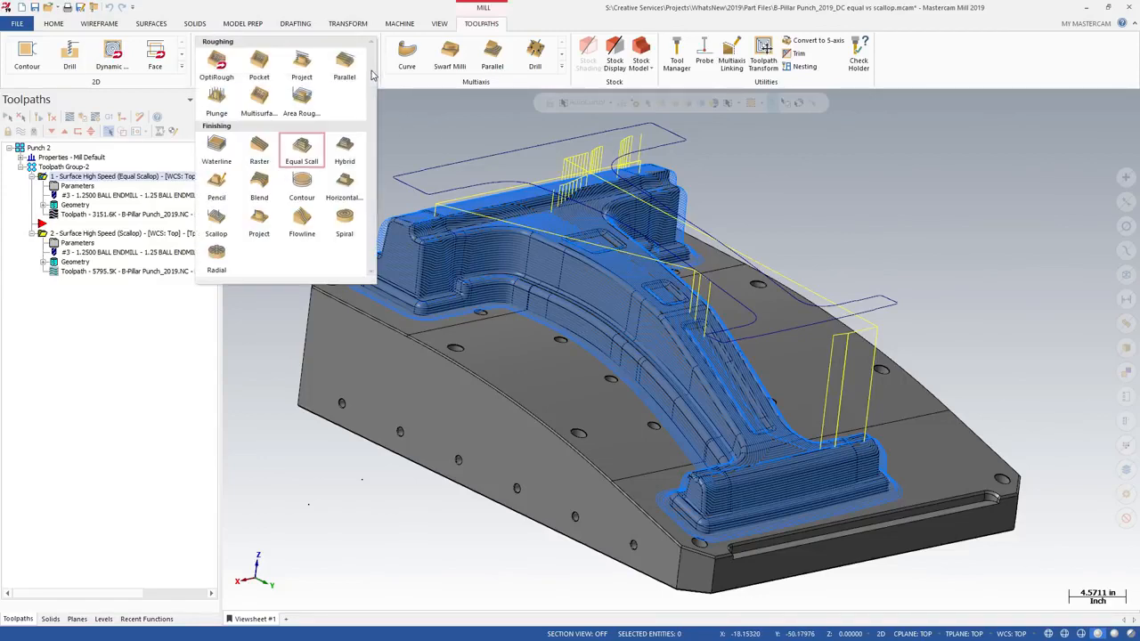
left_click(392, 113)
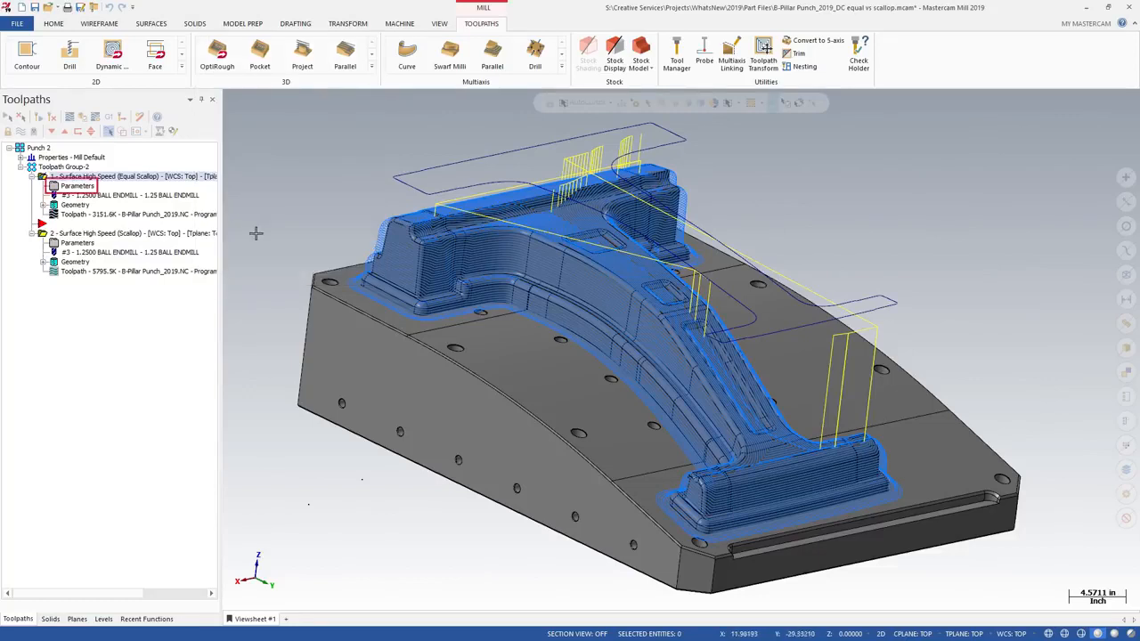
left_click(86, 187)
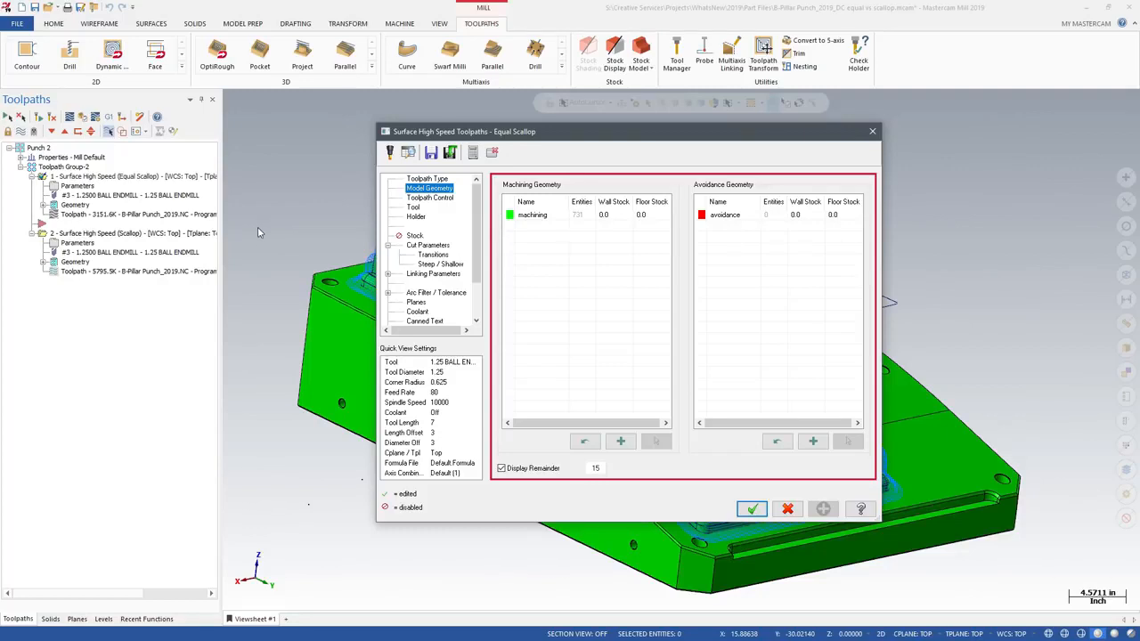
left_click(417, 248)
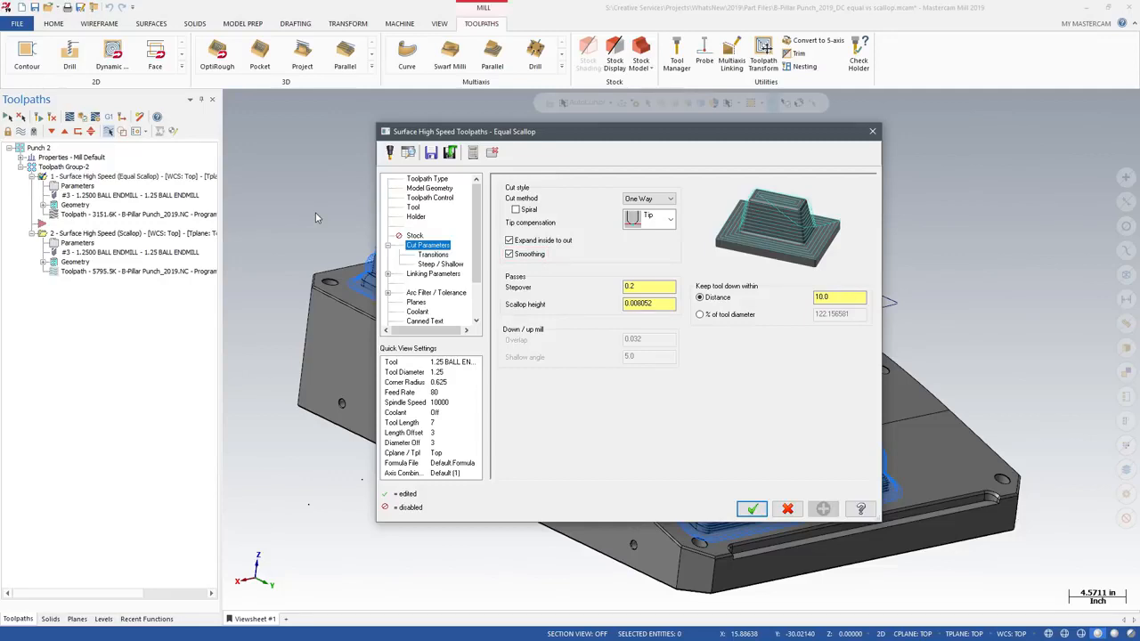
key("Return")
Compare the Equal Scallop and Scallop toolpaths up close at the punch's lower corner.
right_click(316, 214)
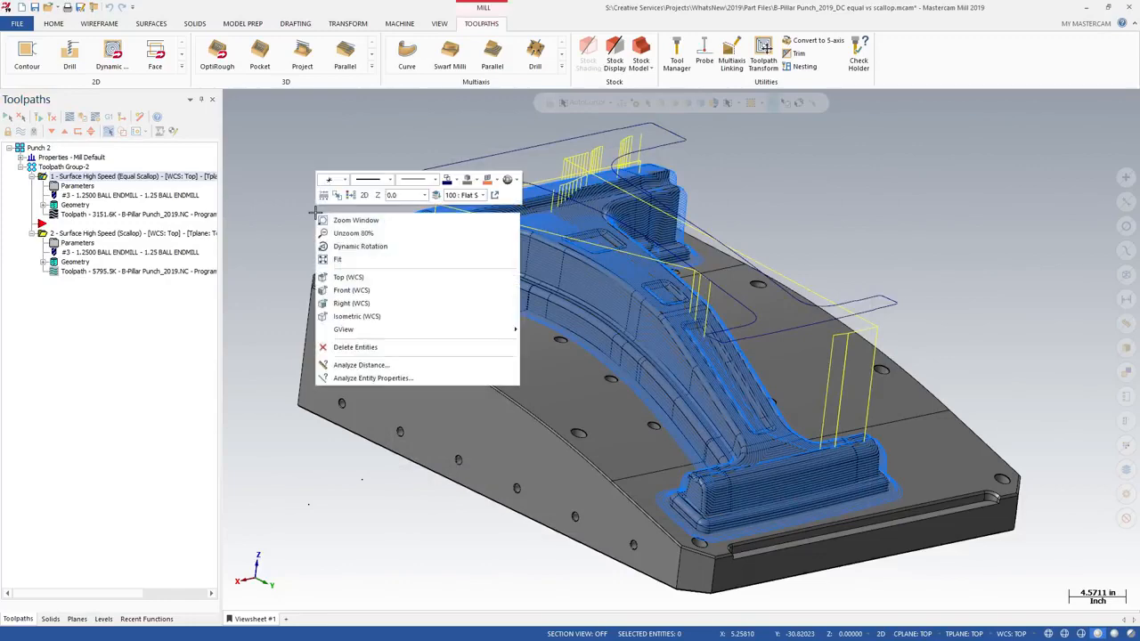
left_click(360, 223)
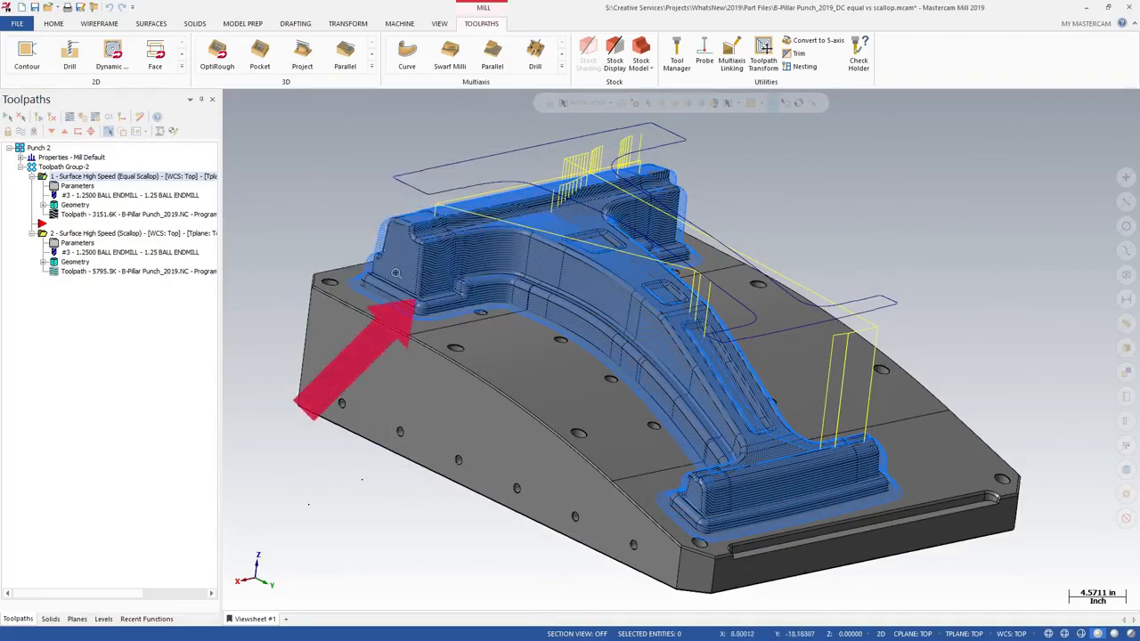
scroll(441, 325, "up", 10)
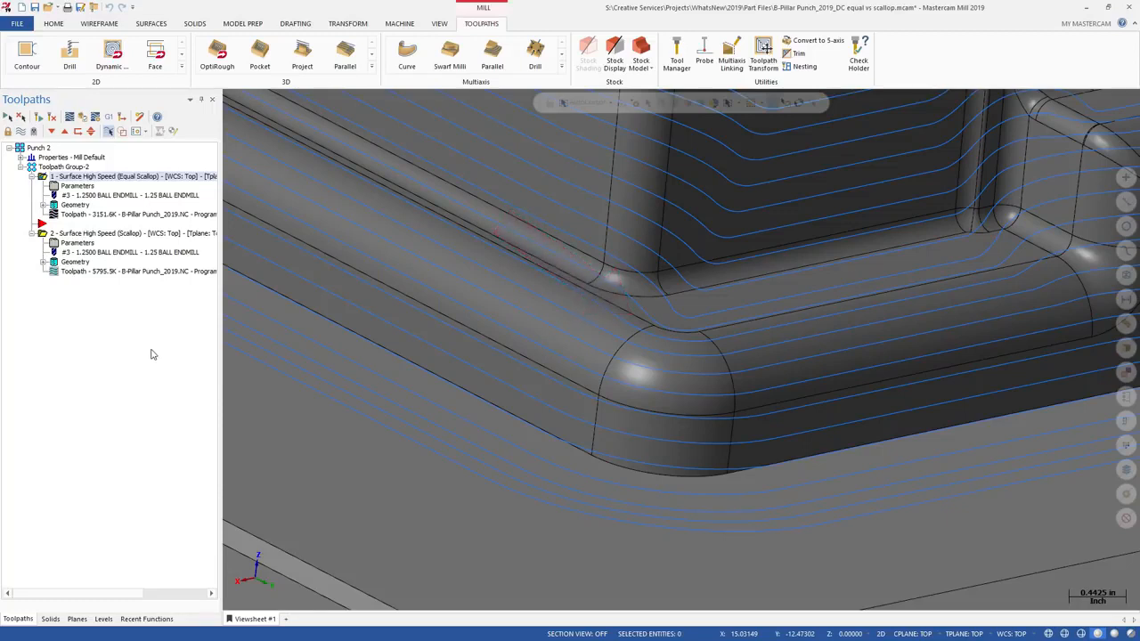
left_click(150, 236)
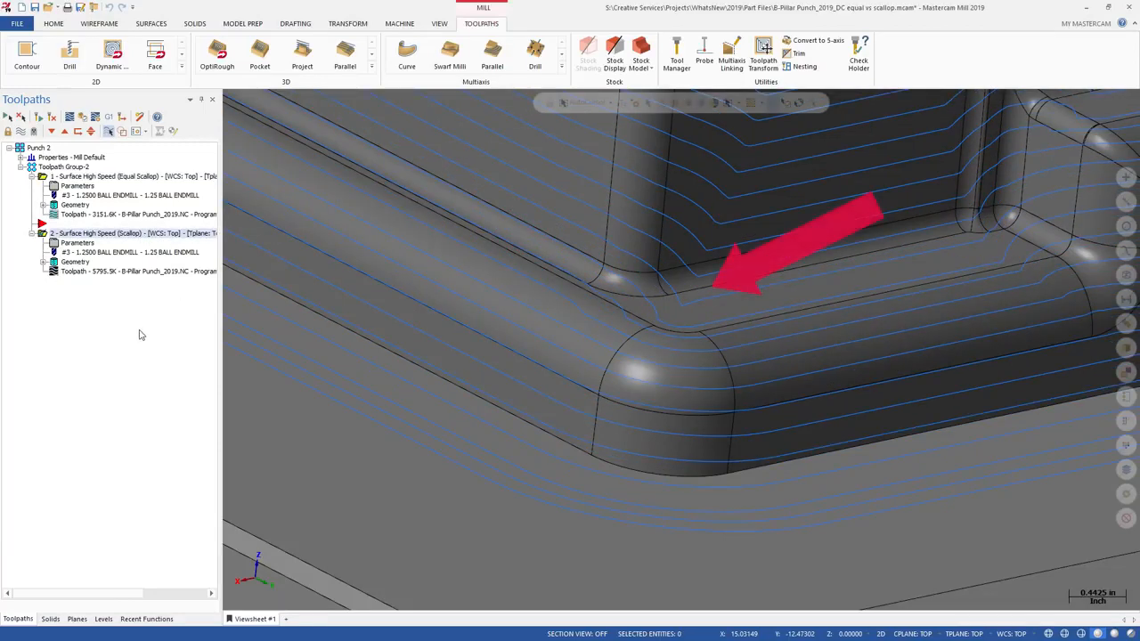
left_click(118, 177)
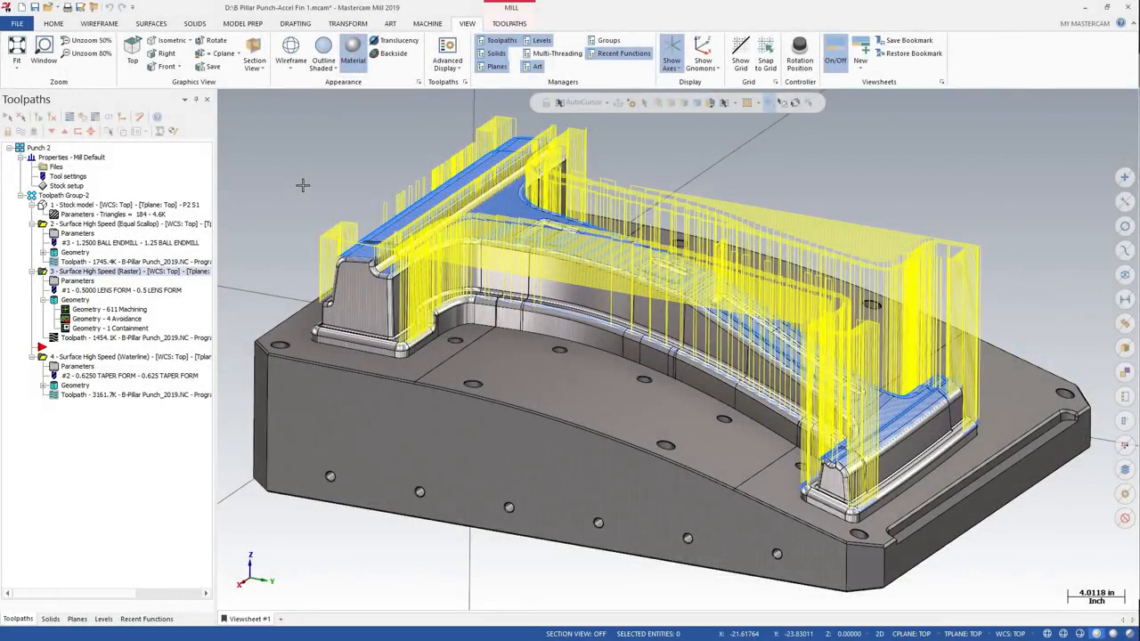
Open the Raster operation's lens form tool, examine its tip up close from an angle, and close the tool definition without saving.
left_click(167, 291)
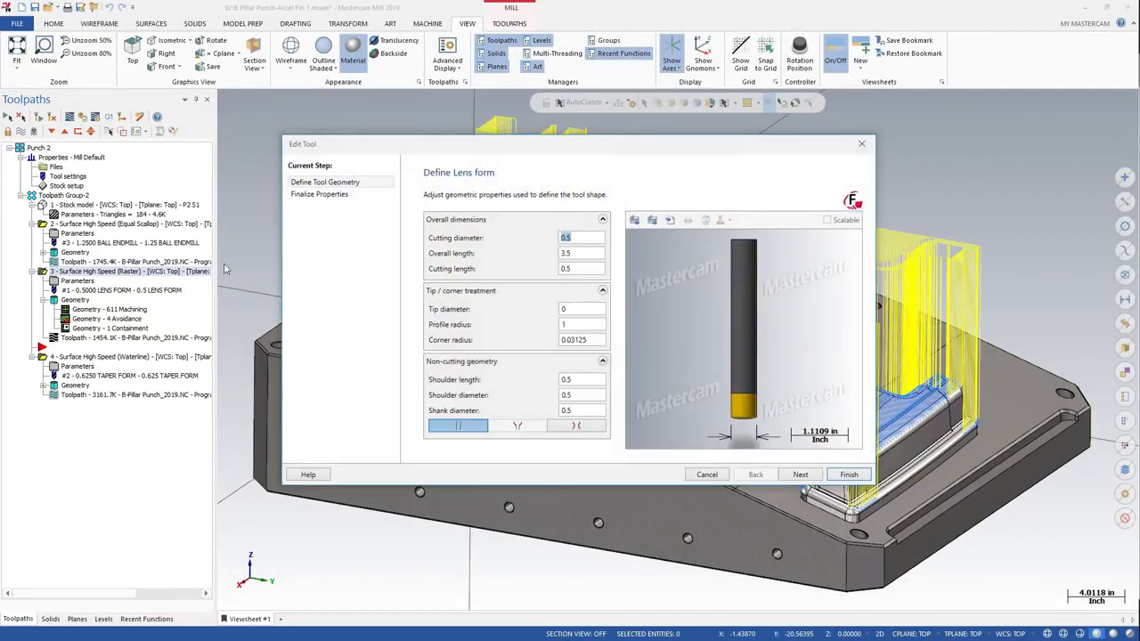
right_click(647, 281)
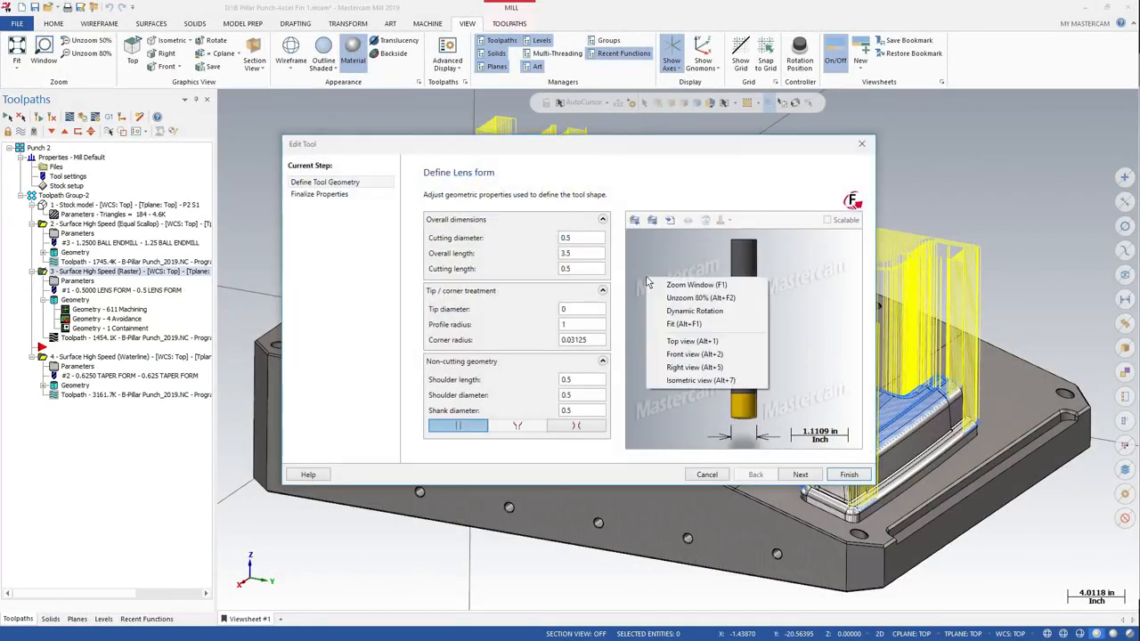
left_click(678, 284)
left_click_drag(681, 370, 798, 447)
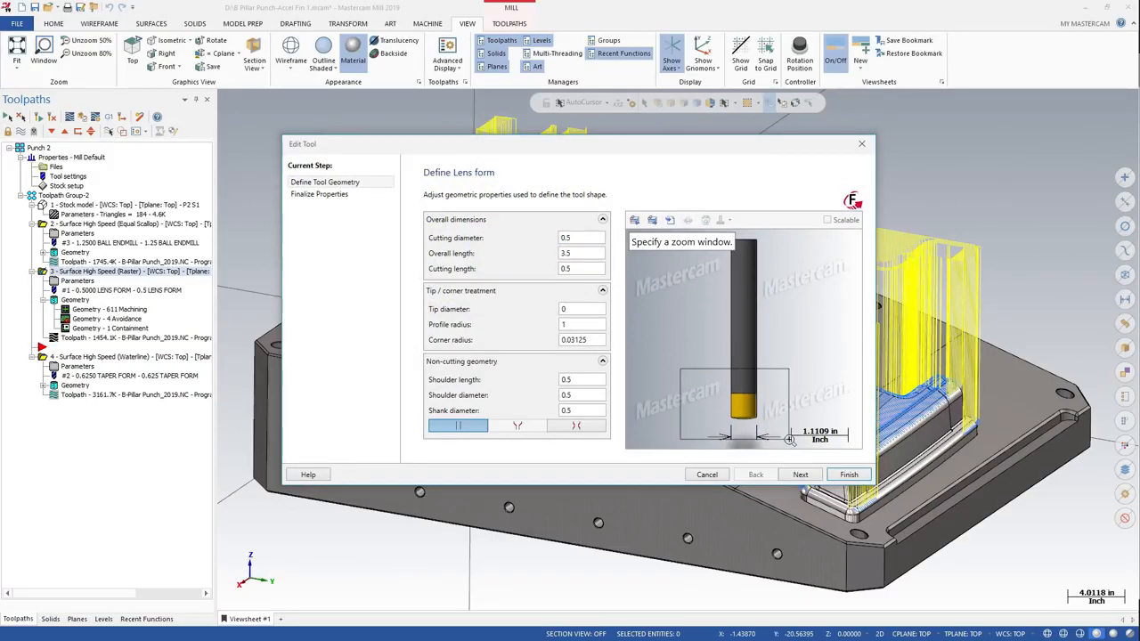
right_click(804, 369)
left_click(833, 397)
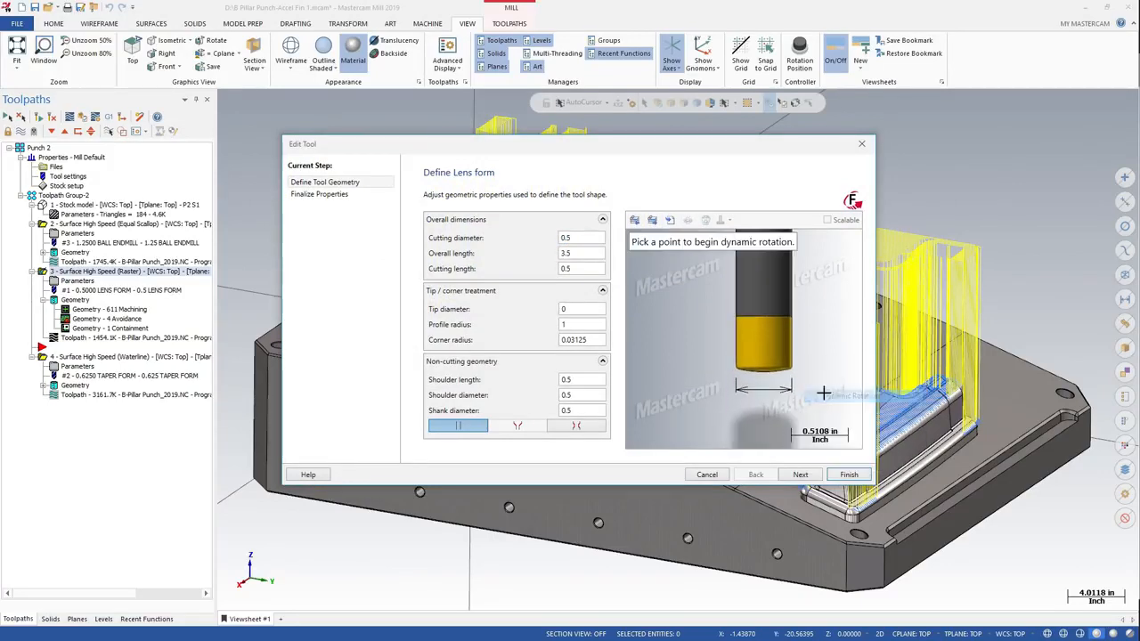
left_click(767, 357)
left_click(797, 346)
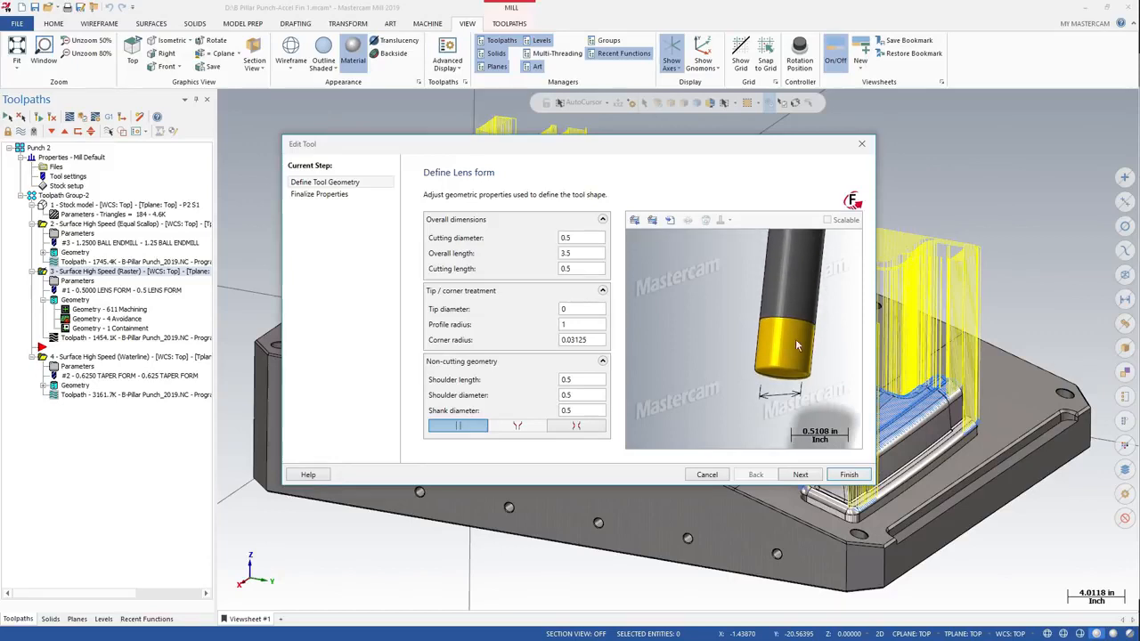
scroll(847, 326, "up", 5)
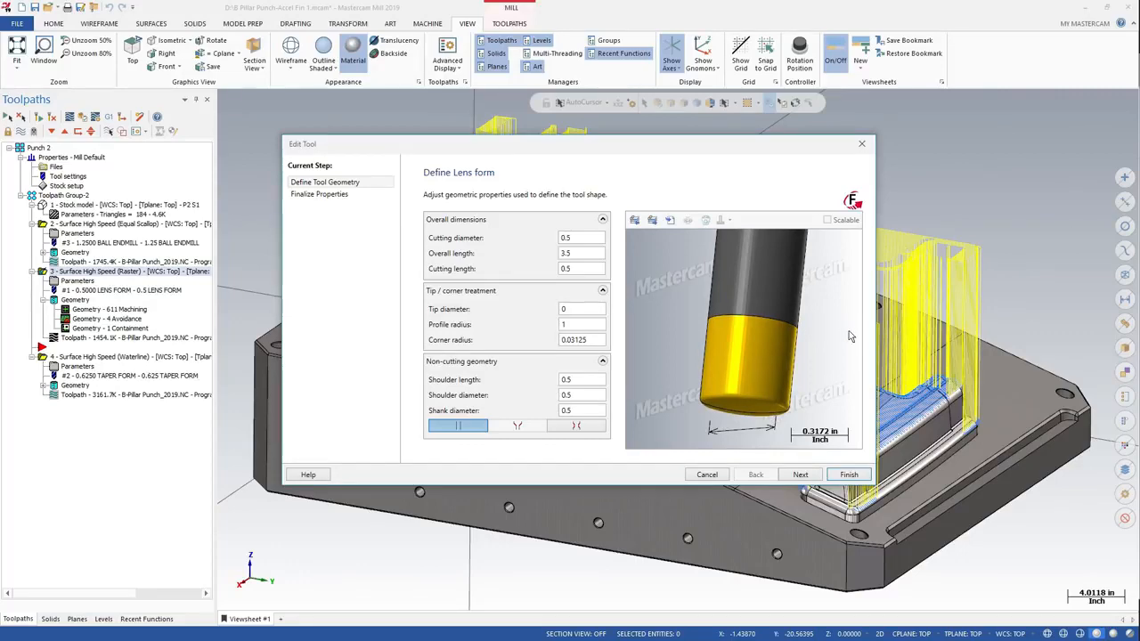
left_click(713, 476)
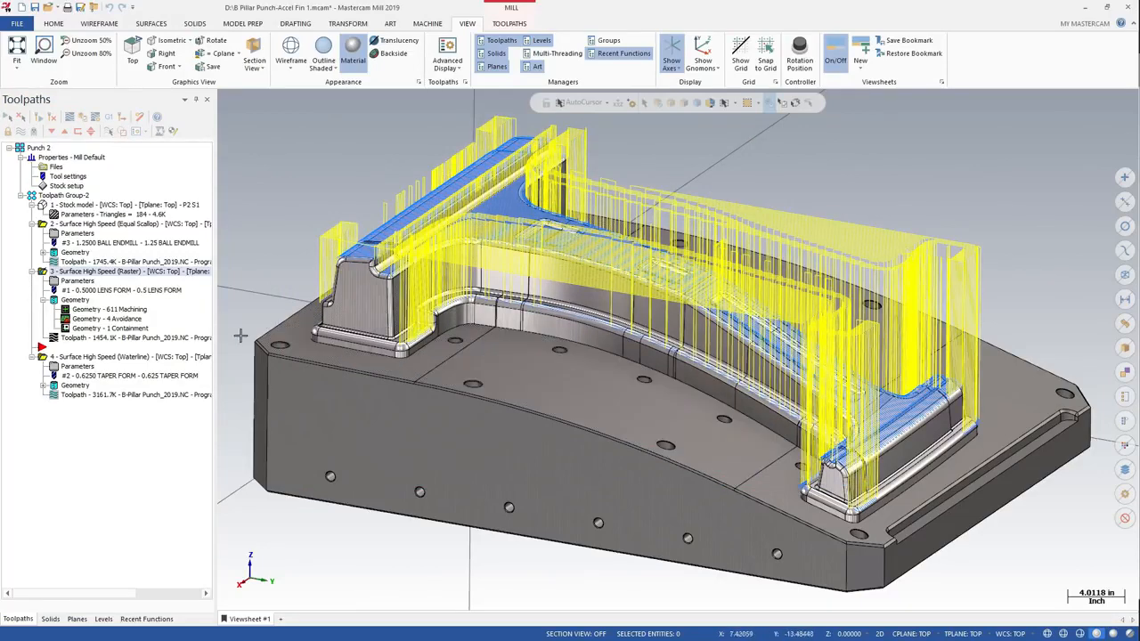
Open the Waterline operation's taper form tool and examine its cutting profile up close from an angle.
left_click(183, 376)
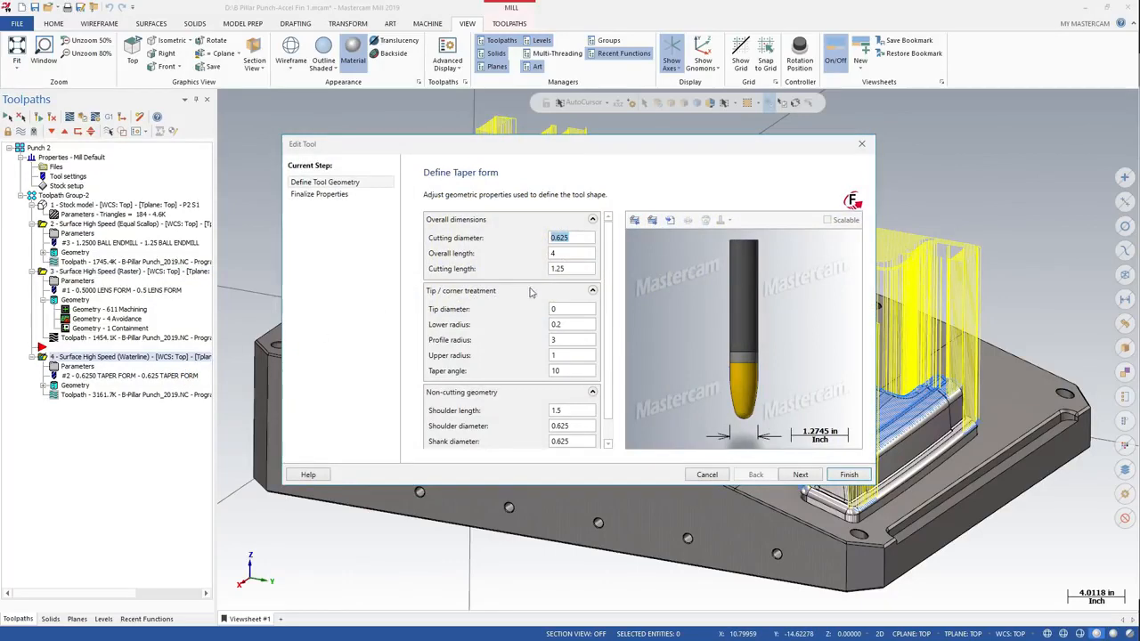
left_click(639, 293)
right_click(639, 296)
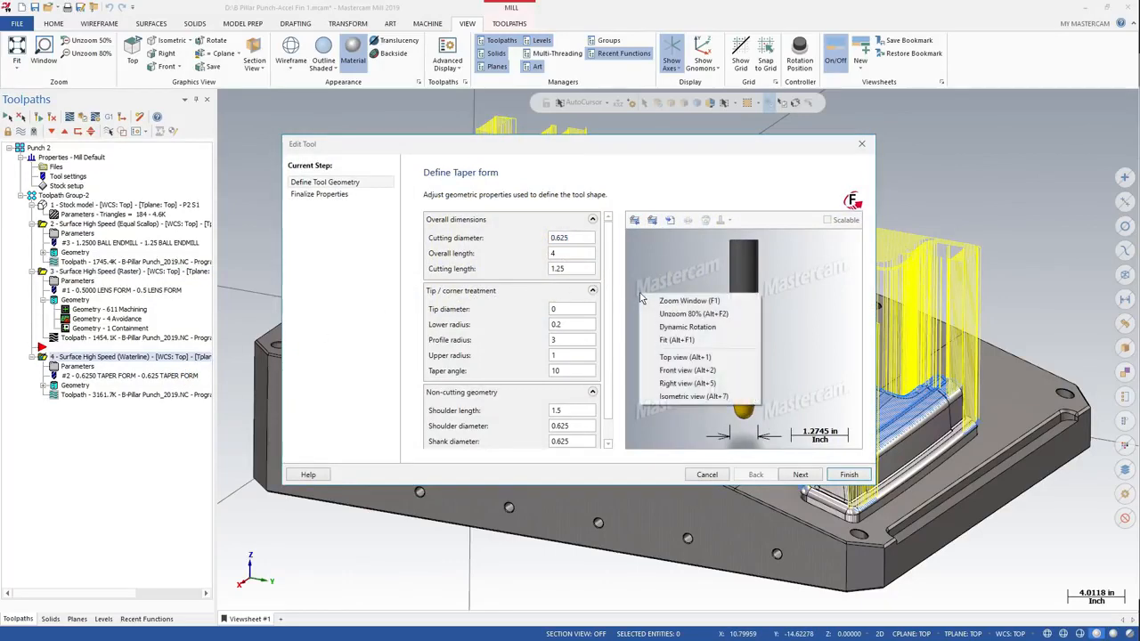
left_click(655, 302)
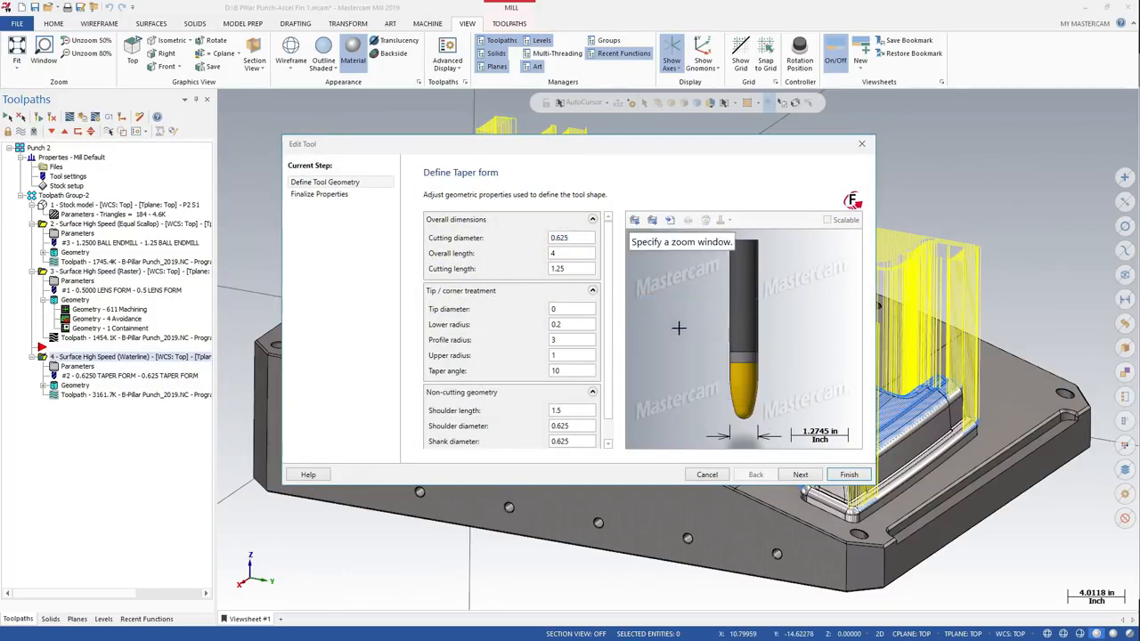
left_click_drag(681, 332, 791, 435)
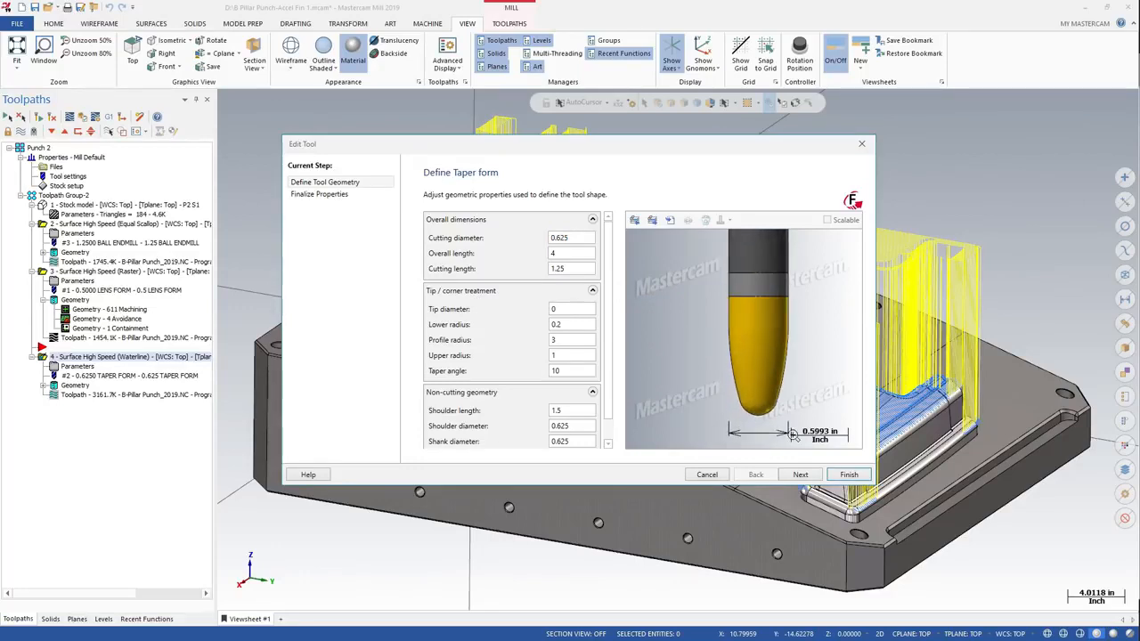
right_click(798, 394)
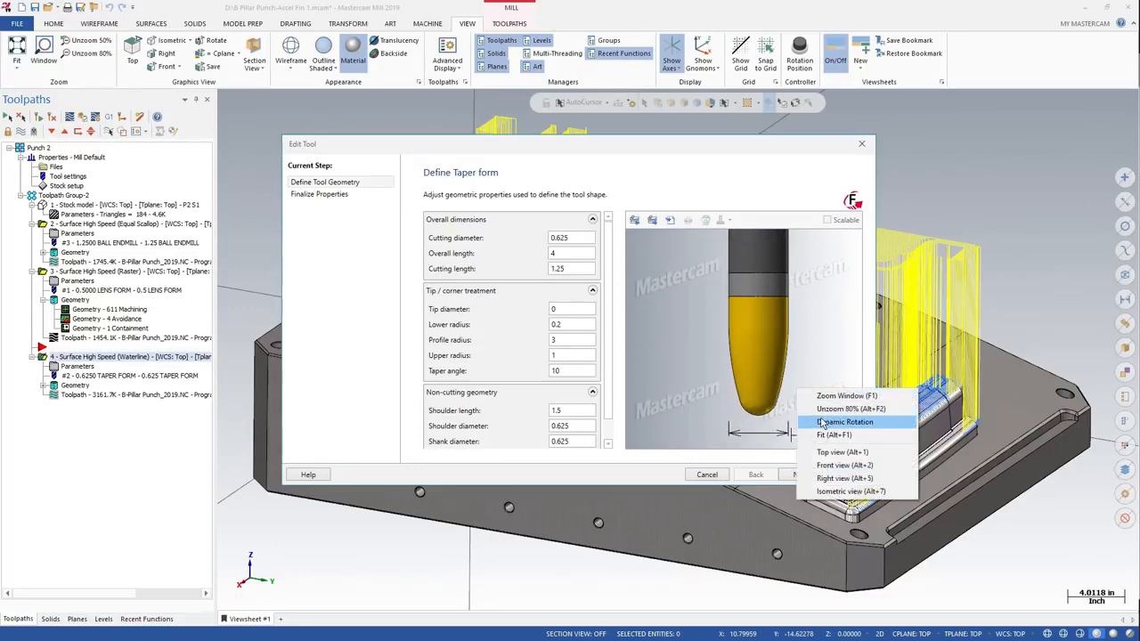
left_click(829, 422)
left_click(773, 394)
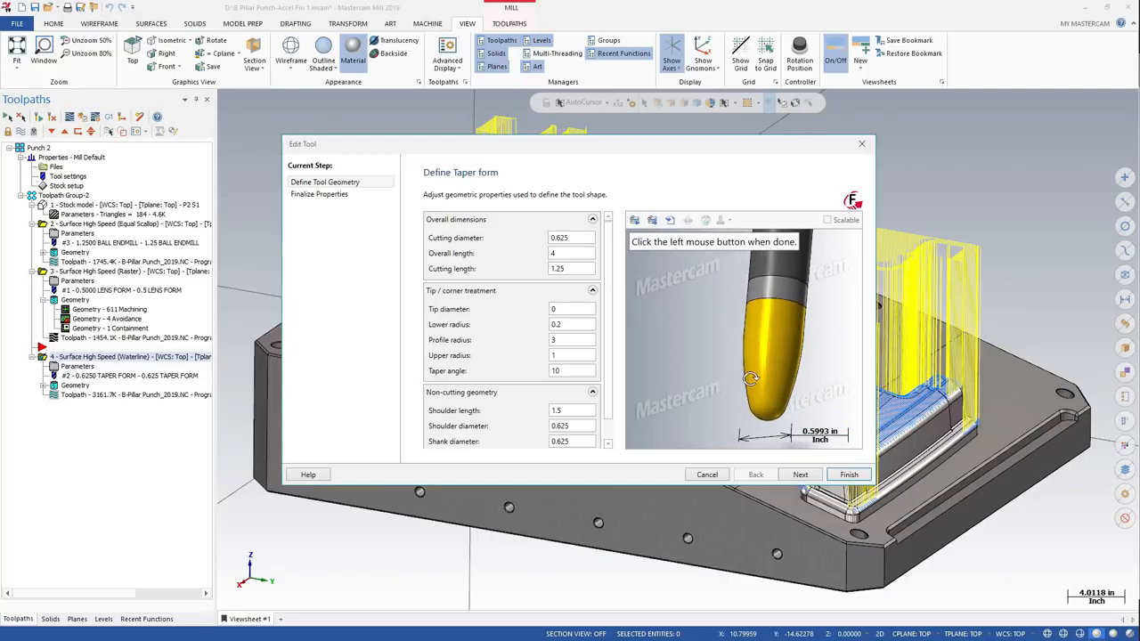
left_click(751, 383)
scroll(829, 383, "up", 3)
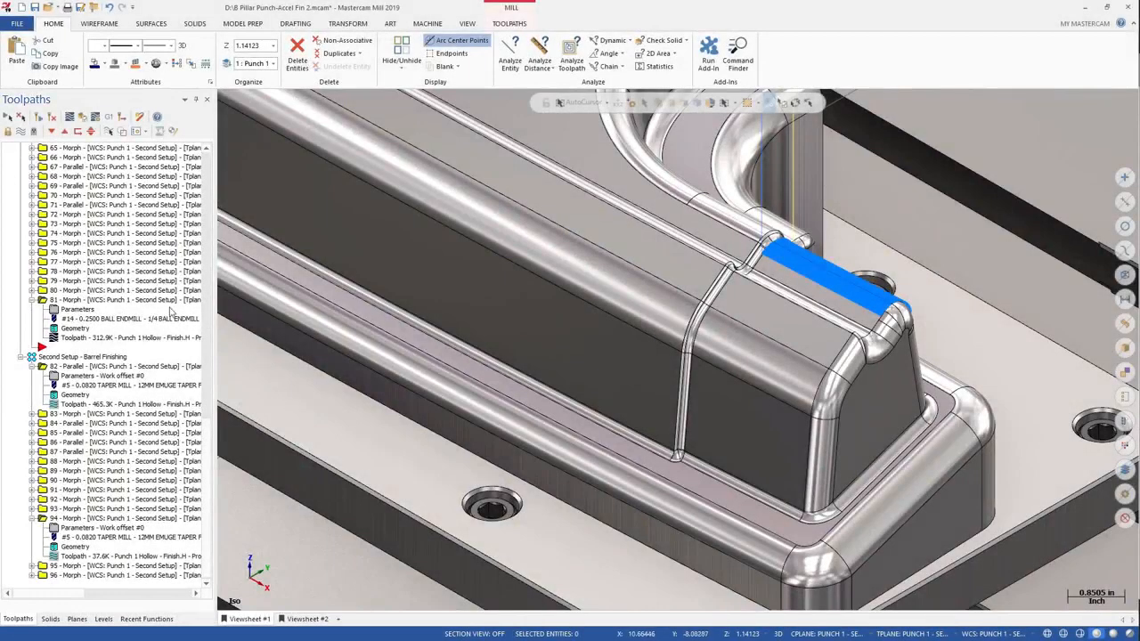
Backplot Morph operation 81 with its ball endmill in the Viewsheet #2 view through to the end of the cut, and close the backplot.
left_click(70, 116)
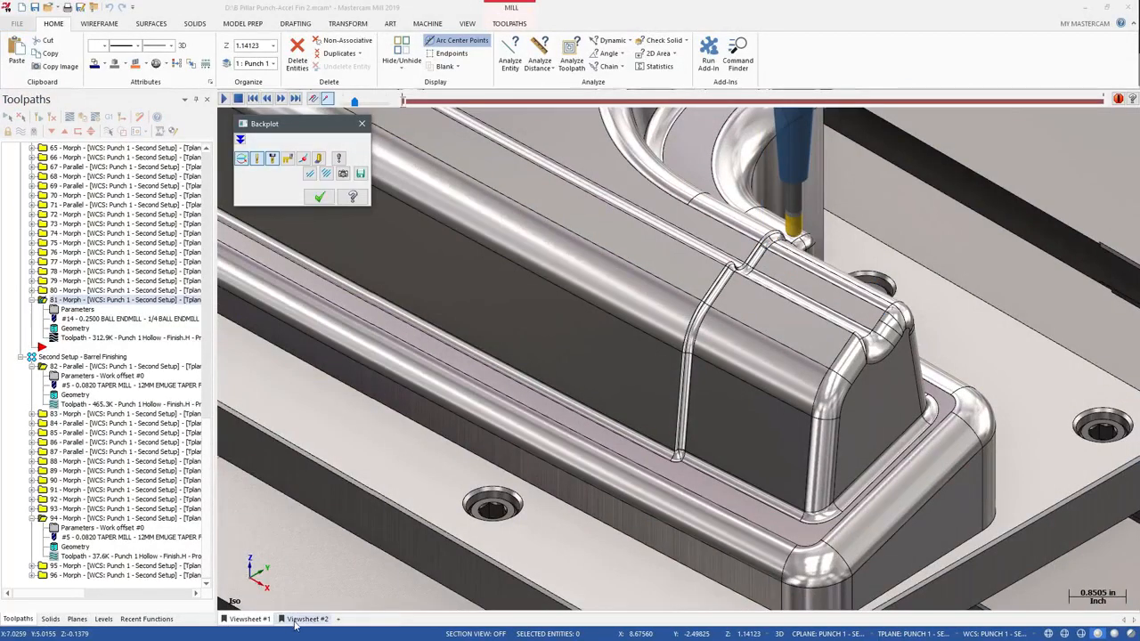
left_click(295, 624)
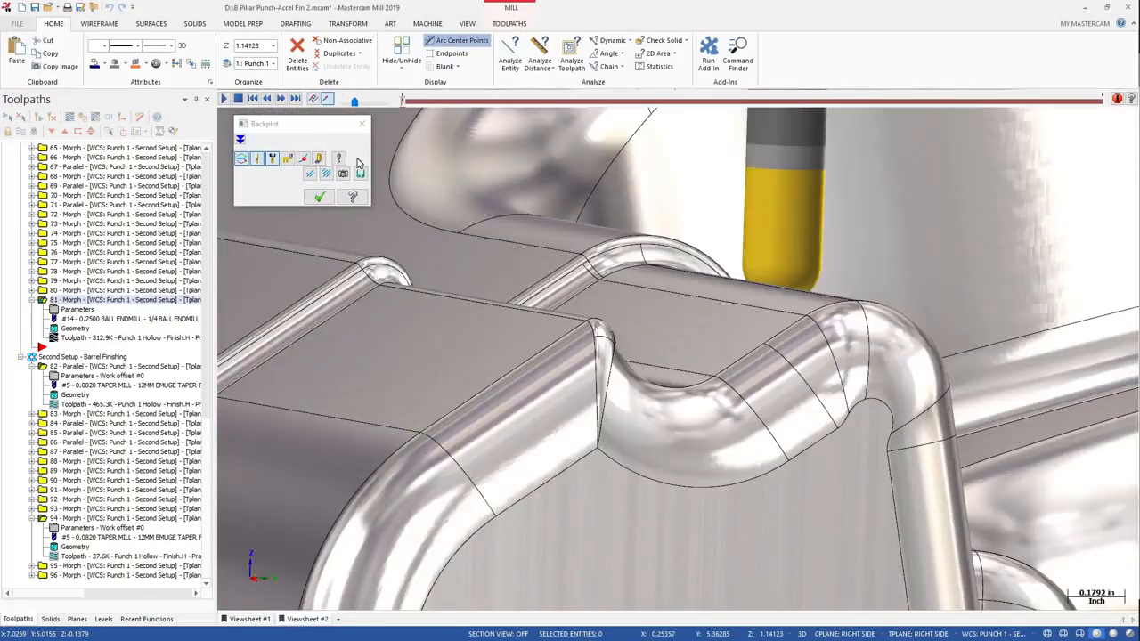
left_click_drag(403, 107, 980, 113)
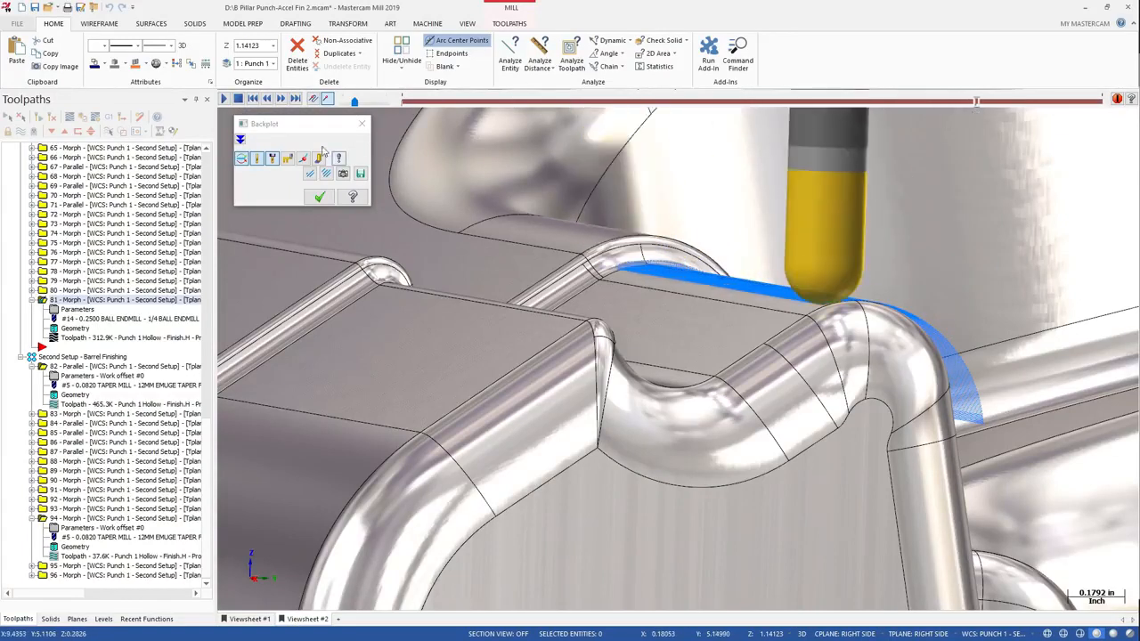
left_click(226, 100)
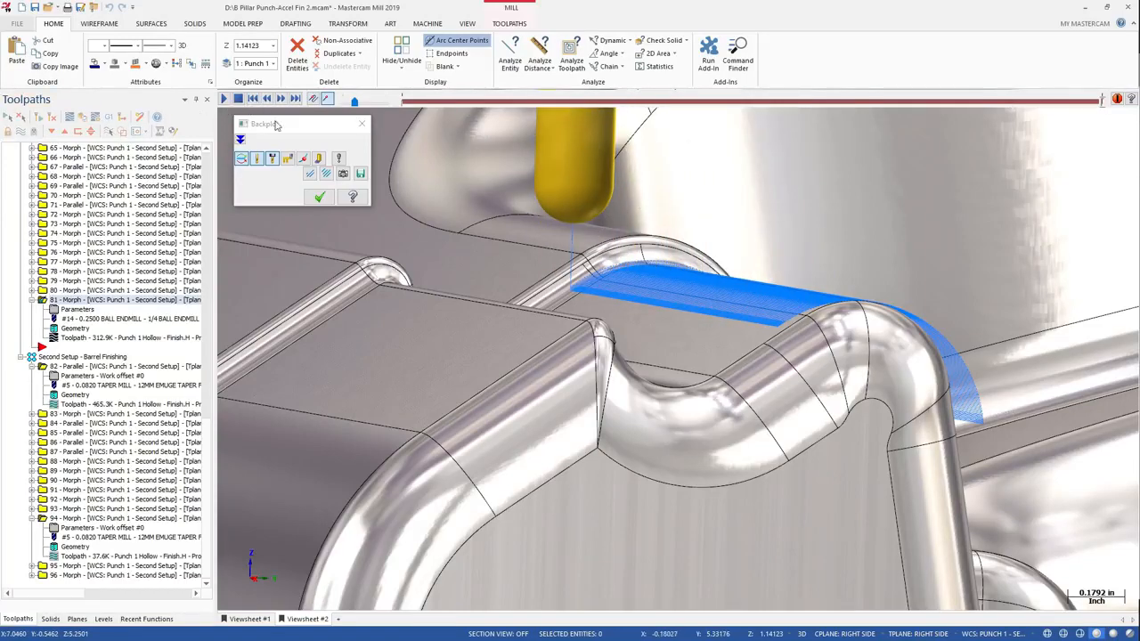
left_click(320, 197)
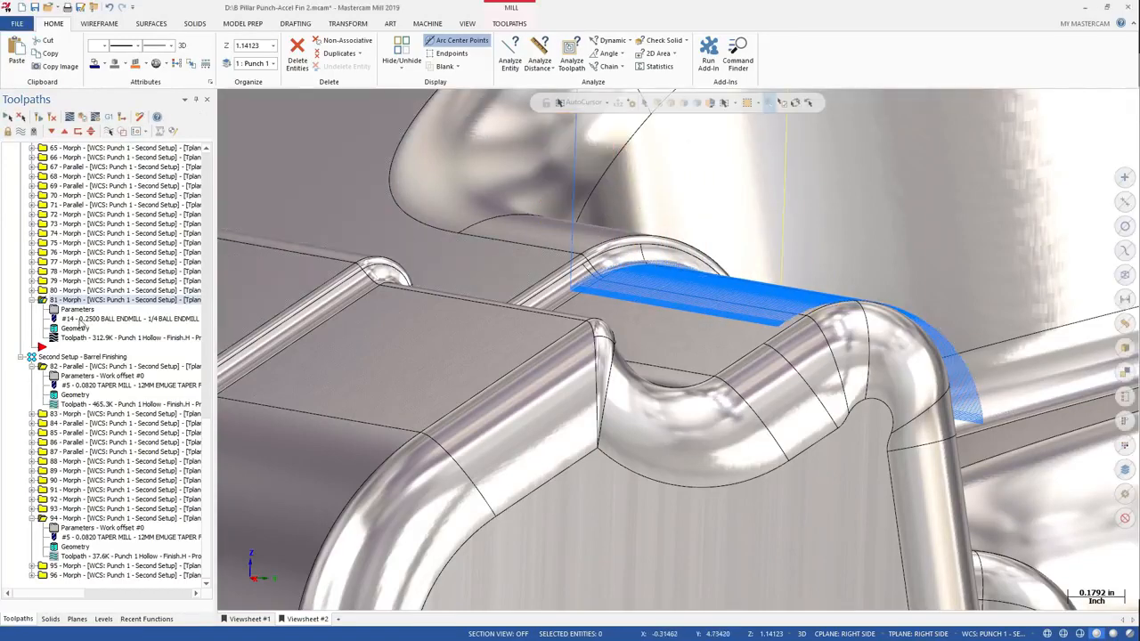
Review the maximum stepover and cusp height in Morph operation 81's cut pattern, and close its parameters without changes.
left_click(70, 311)
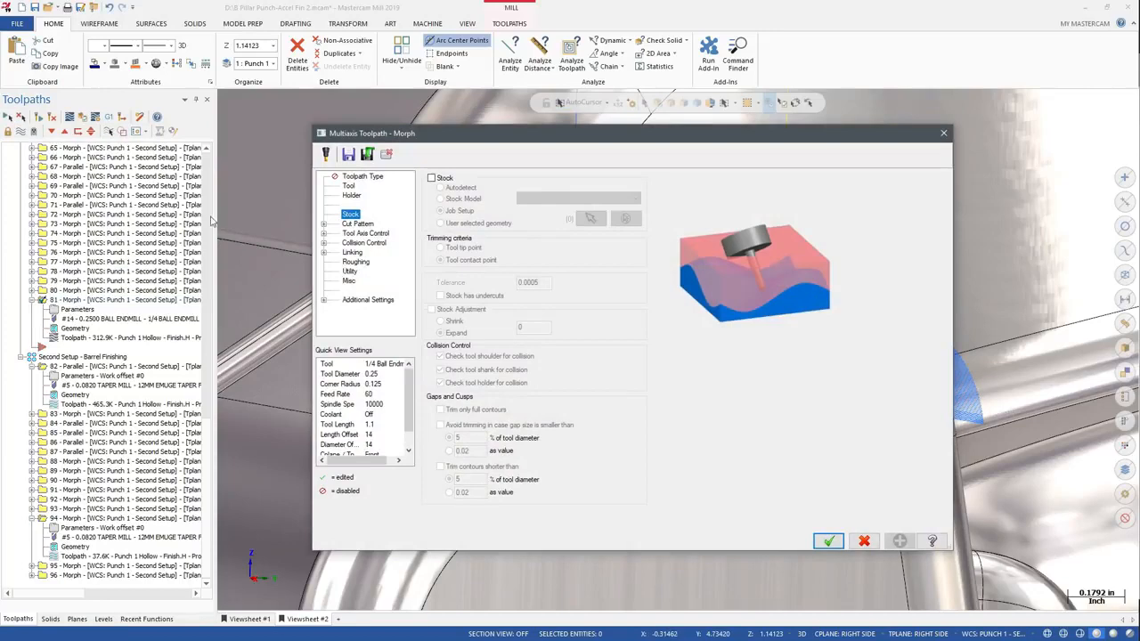
left_click(349, 224)
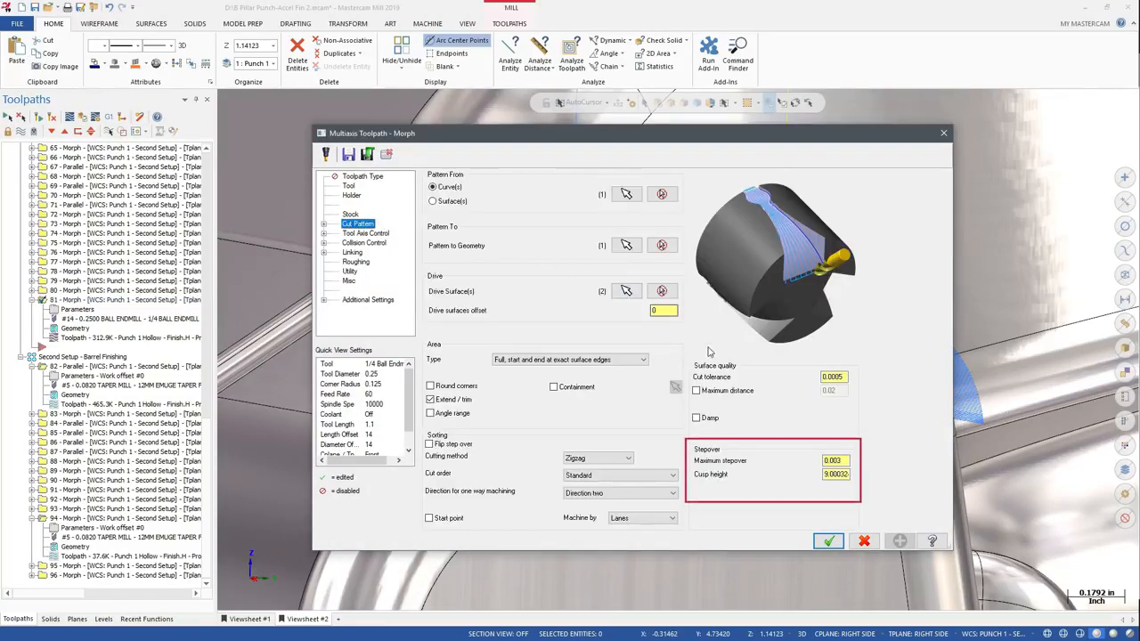
left_click(824, 461)
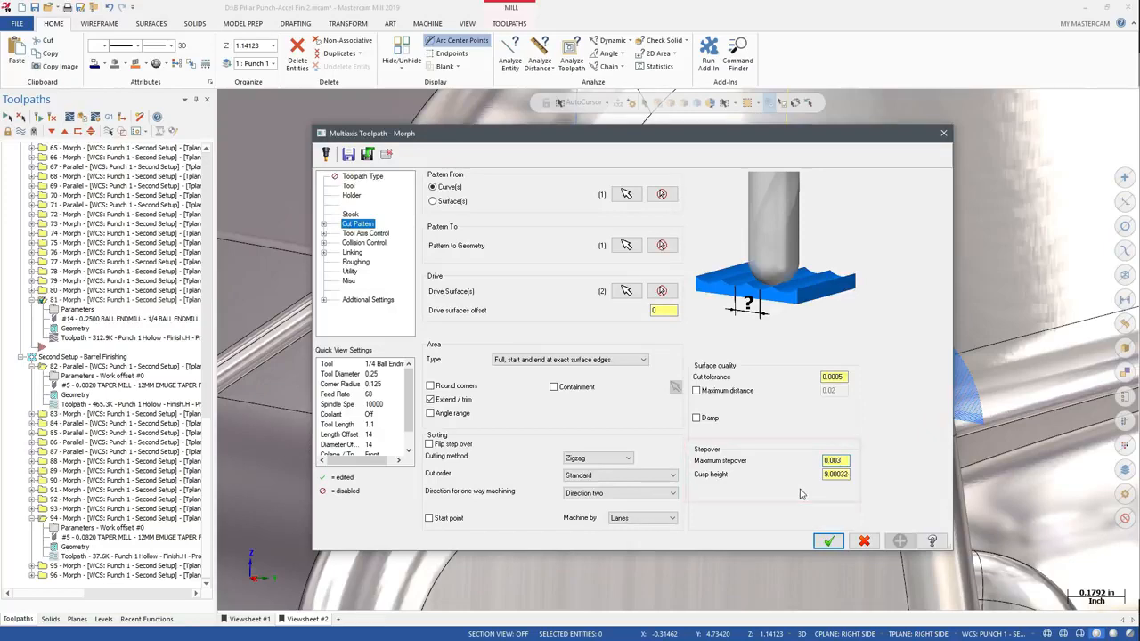
key("Escape")
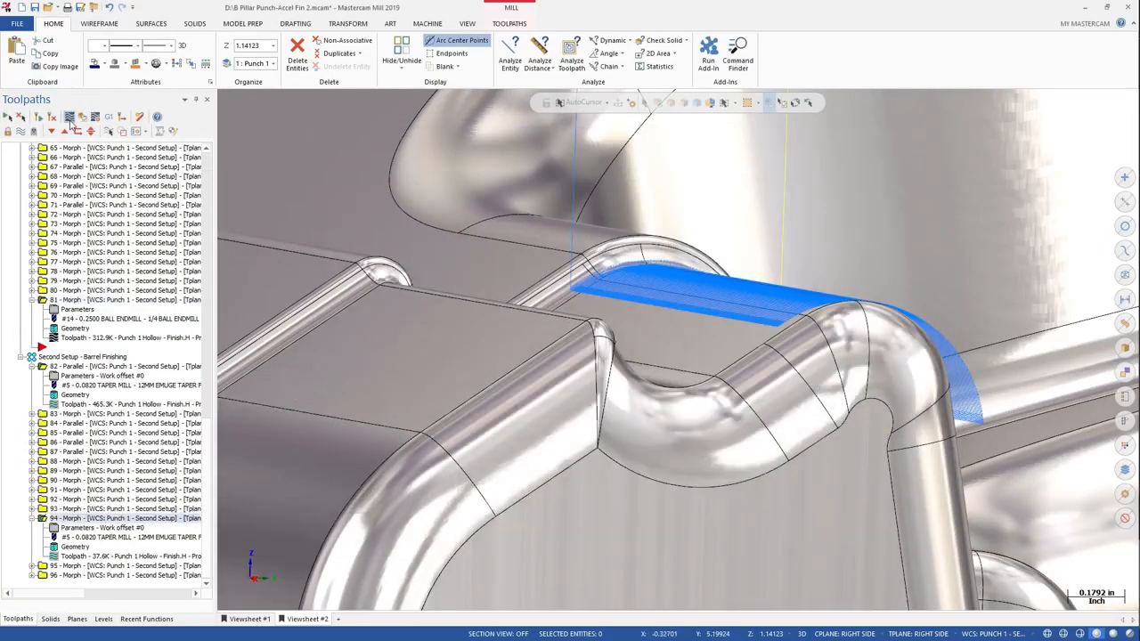
Backplot Morph operation 94 with its taper mill across the same face, and close the backplot.
left_click(69, 117)
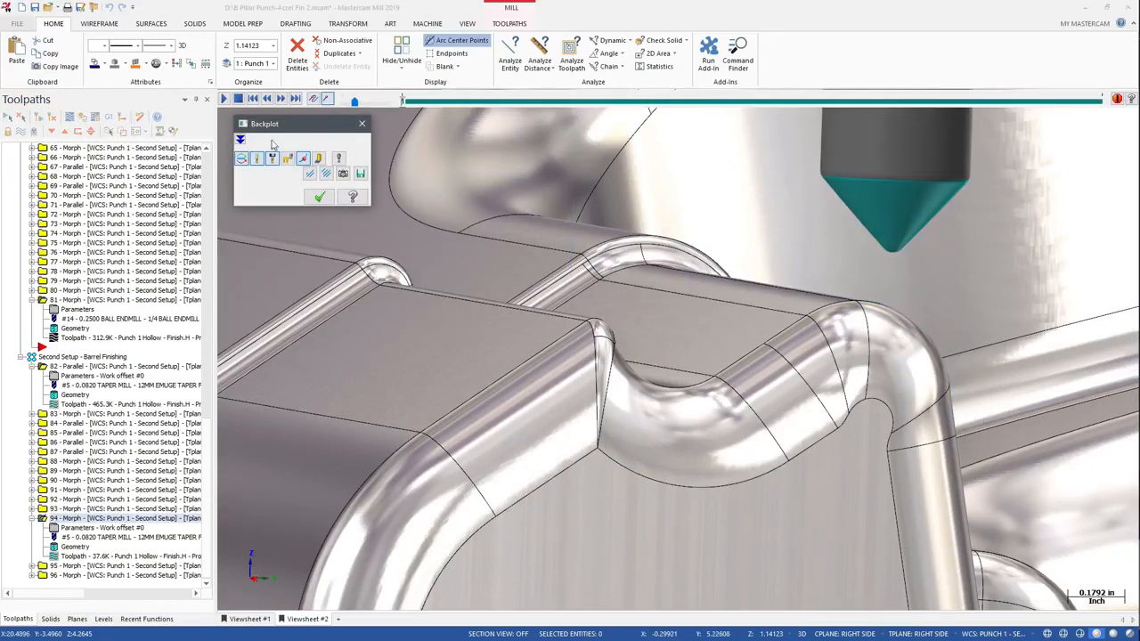
left_click_drag(403, 103, 524, 105)
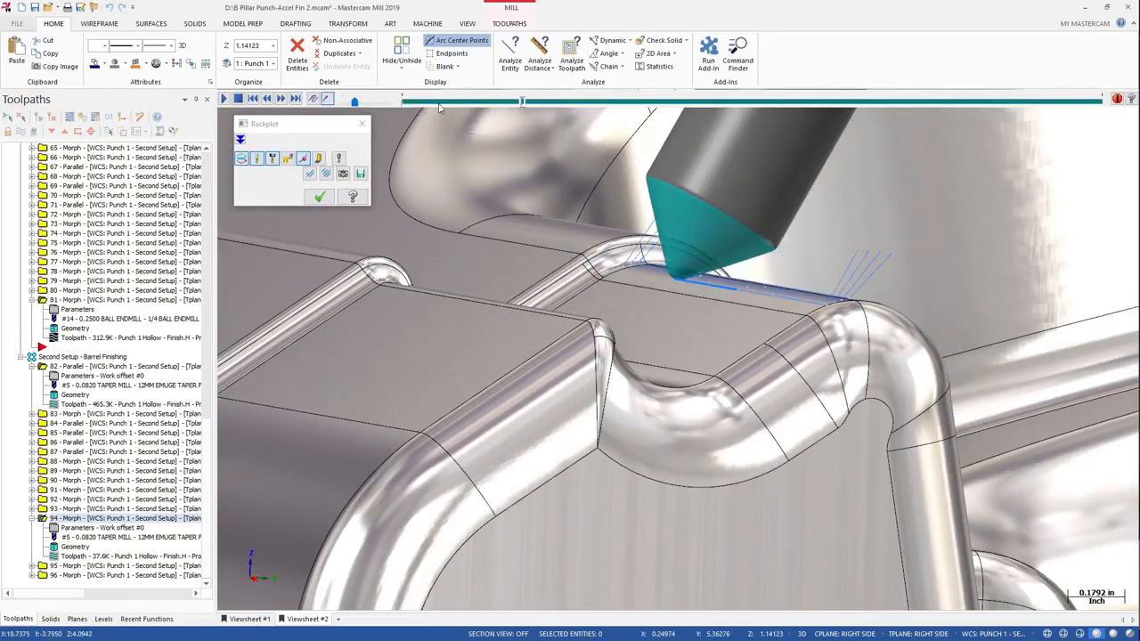
left_click(224, 102)
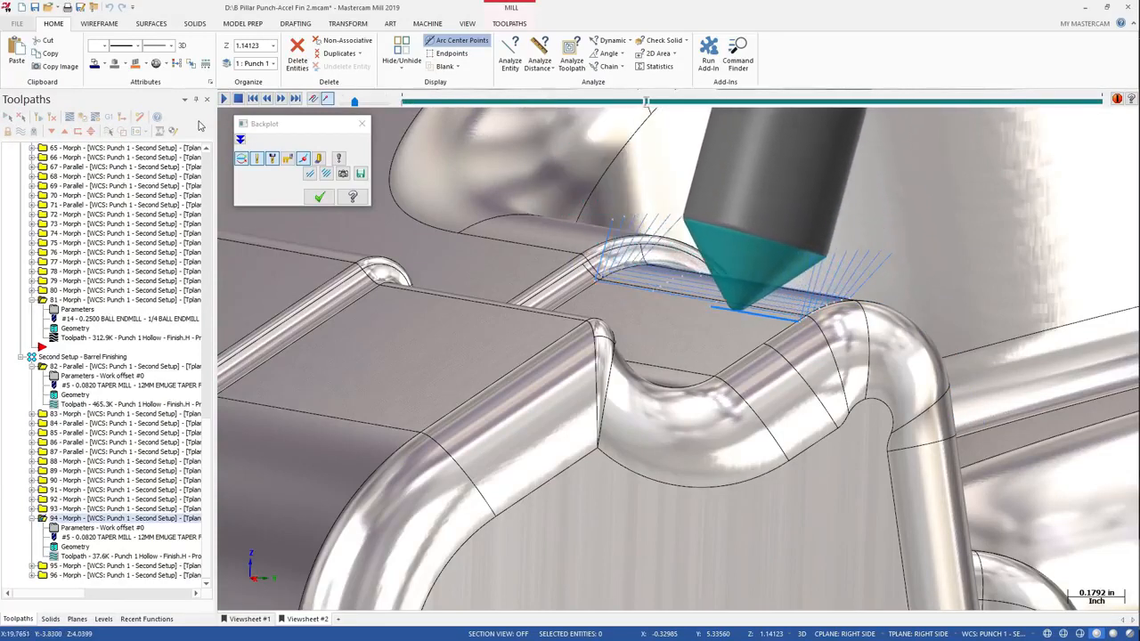
left_click(319, 197)
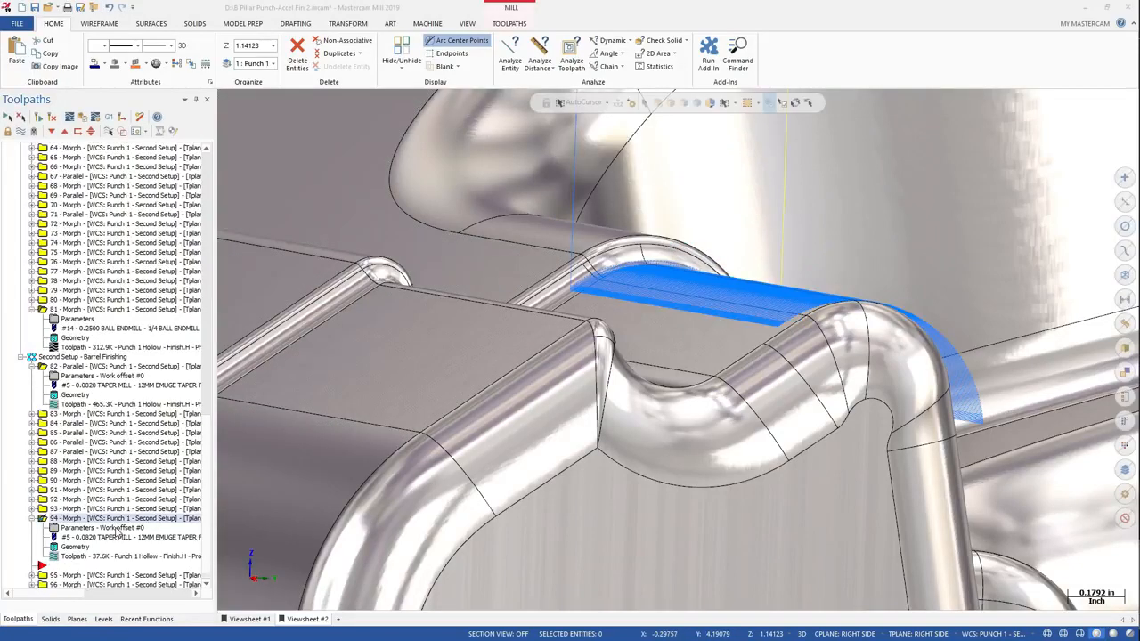
Review the maximum stepover and cusp height in Morph operation 94's cut pattern, and close its parameters.
left_click(118, 530)
left_click(359, 224)
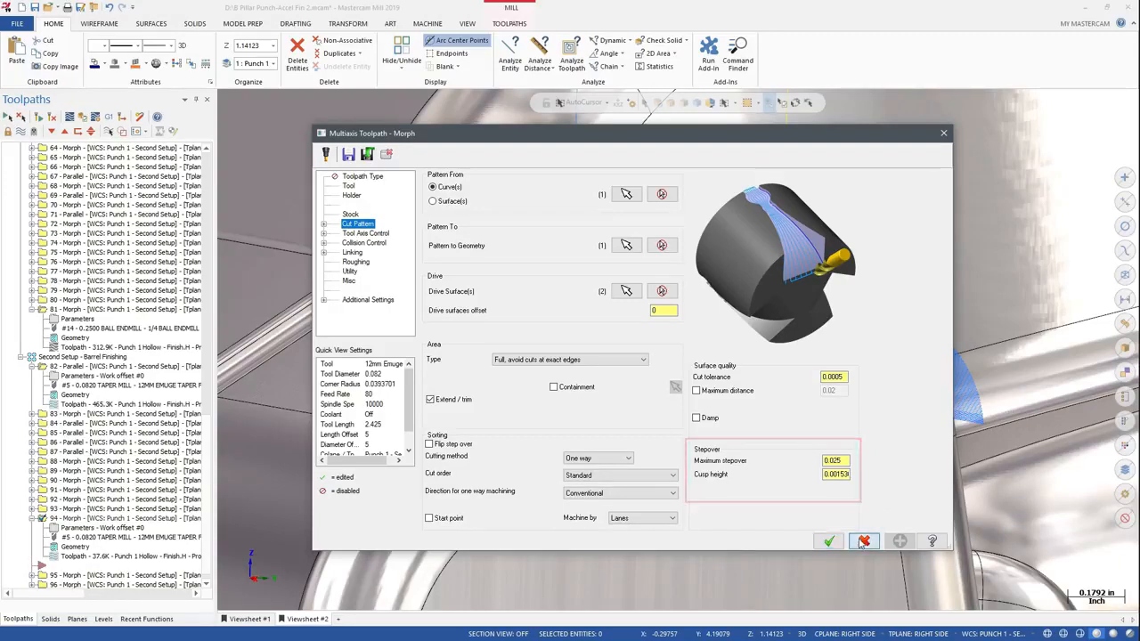
left_click(829, 541)
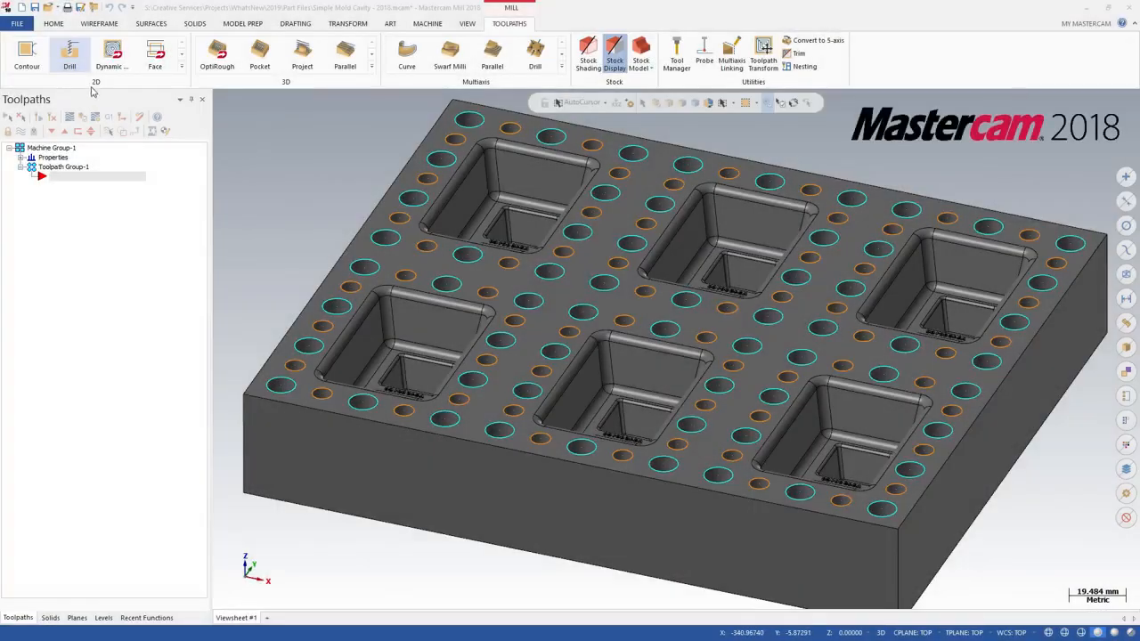
Start a Drill toolpath, window-select all the mold plate's holes, and remove three holes along the plate's right edge from the features.
left_click(75, 65)
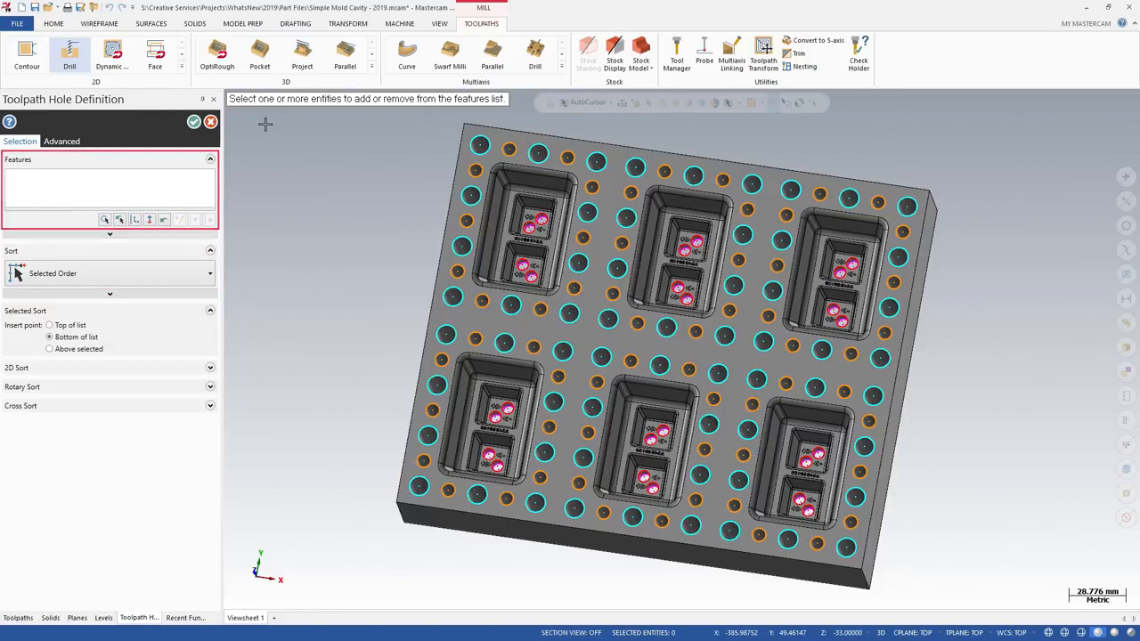
left_click_drag(285, 111, 927, 596)
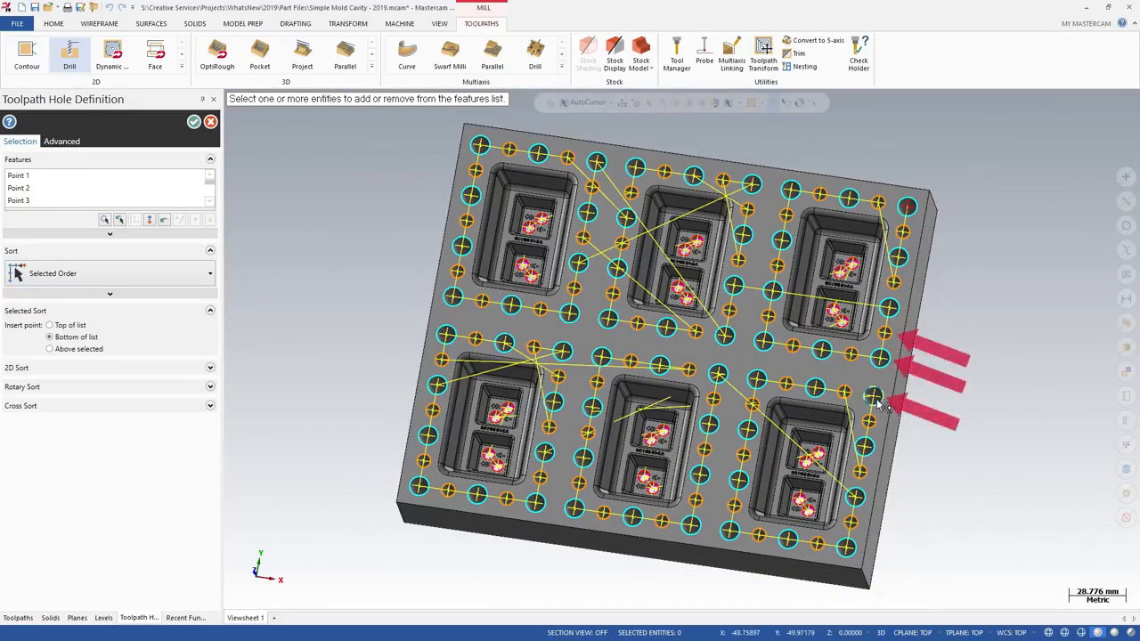
left_click(880, 359)
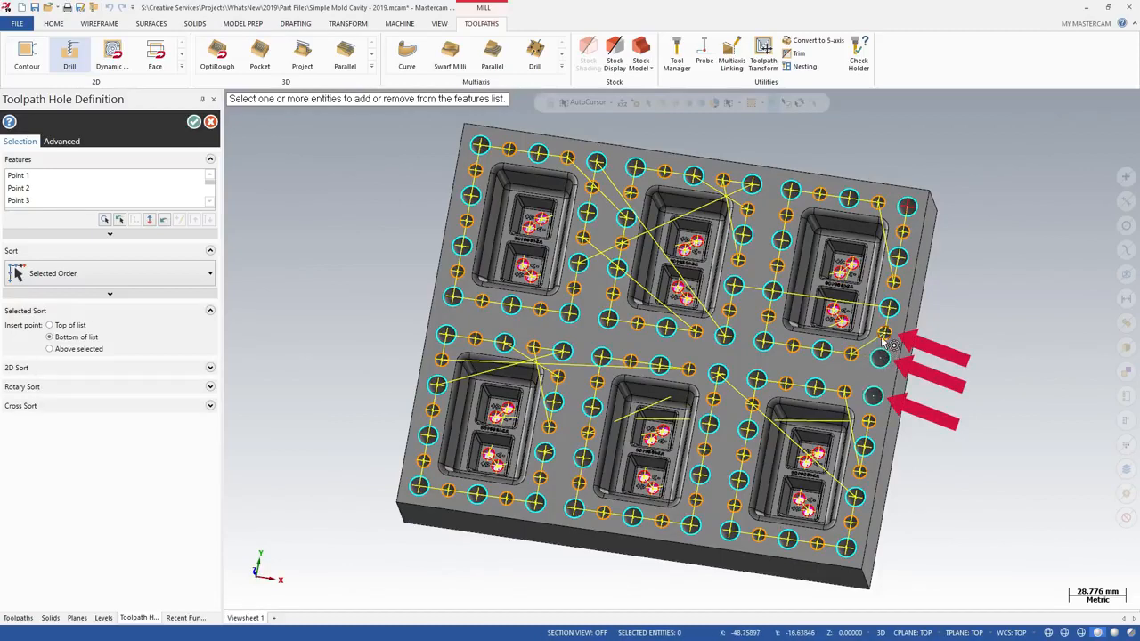
left_click(886, 335)
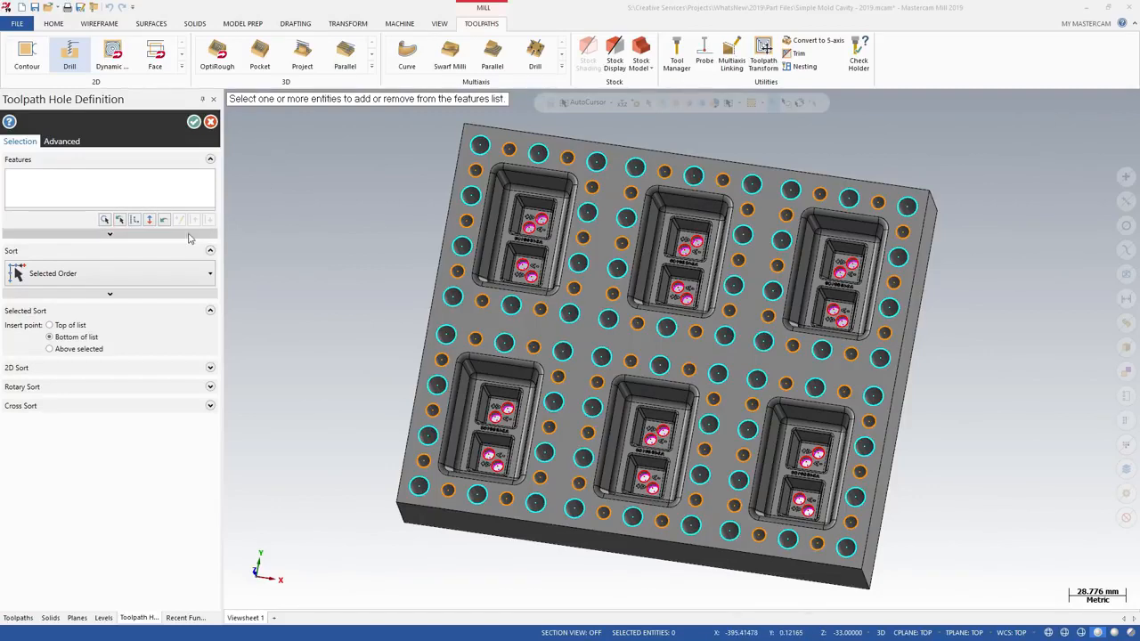
Add all plate holes matching the large hole at the plate's upper-left corner to the features, using a mask on arc and a window.
left_click(106, 221)
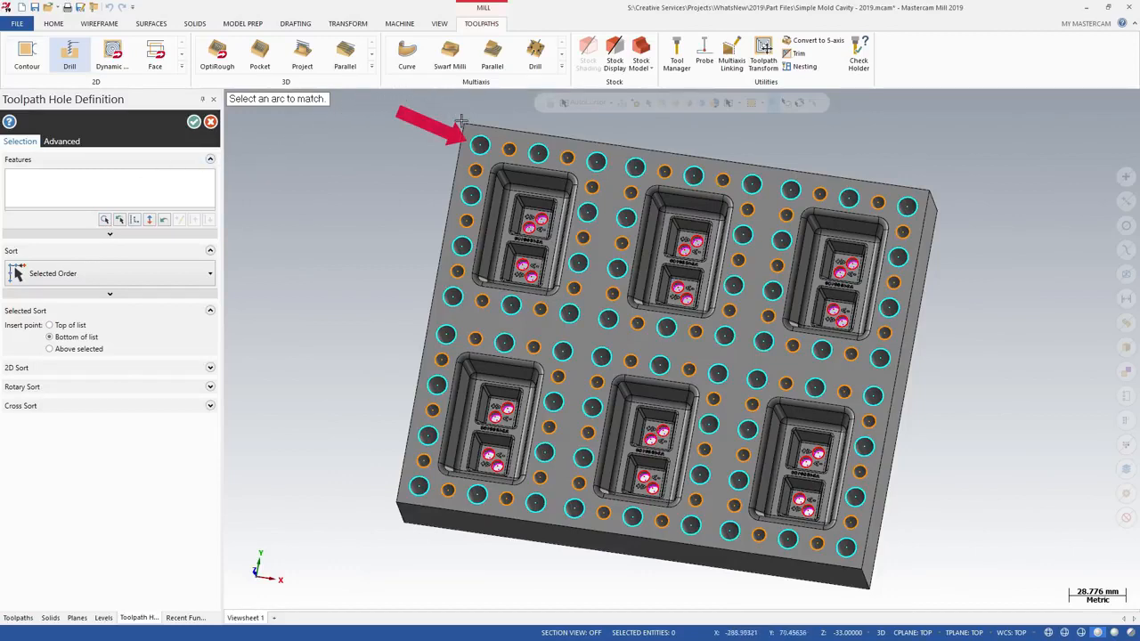
left_click(478, 143)
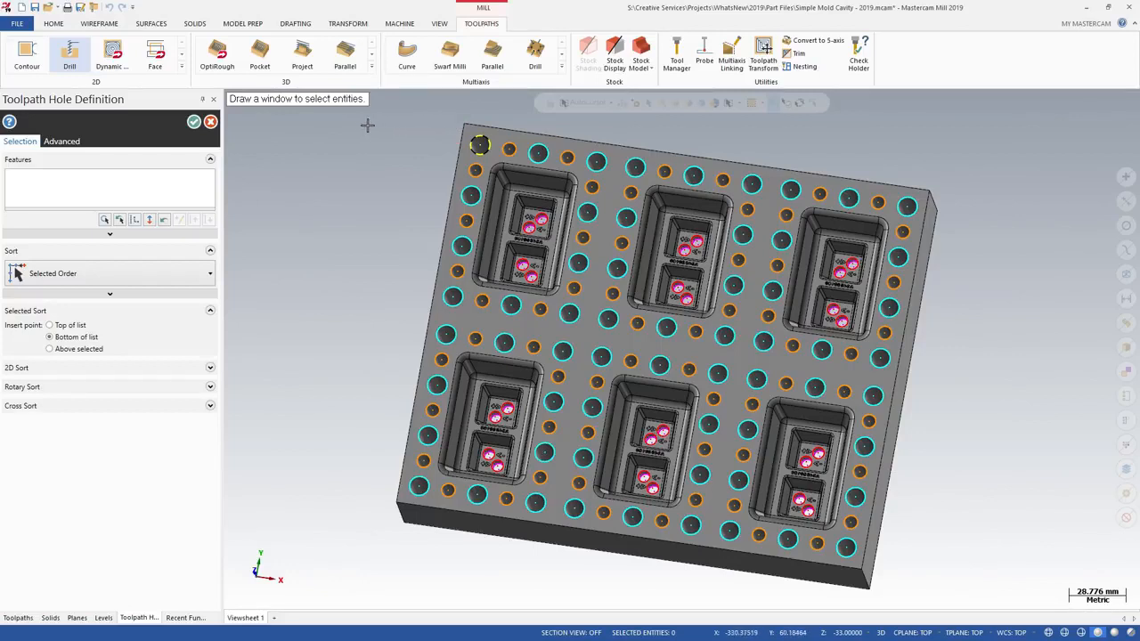
left_click_drag(307, 118, 988, 595)
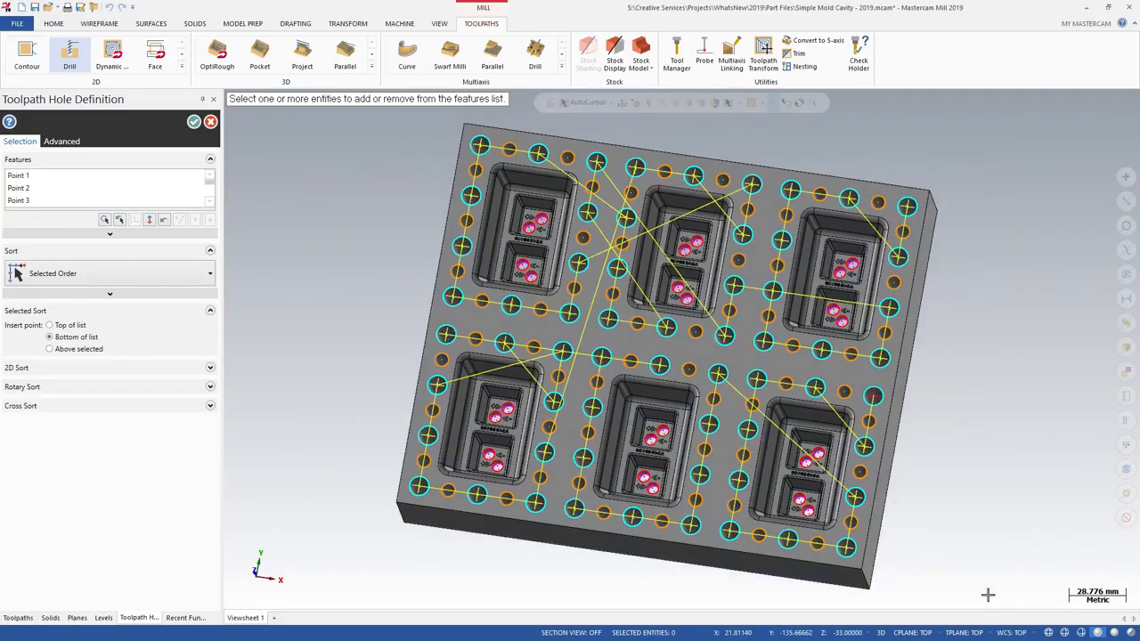
Pick Point 1 and Point 2 in the hole features and open them for modification.
scroll(988, 596, "down", 1)
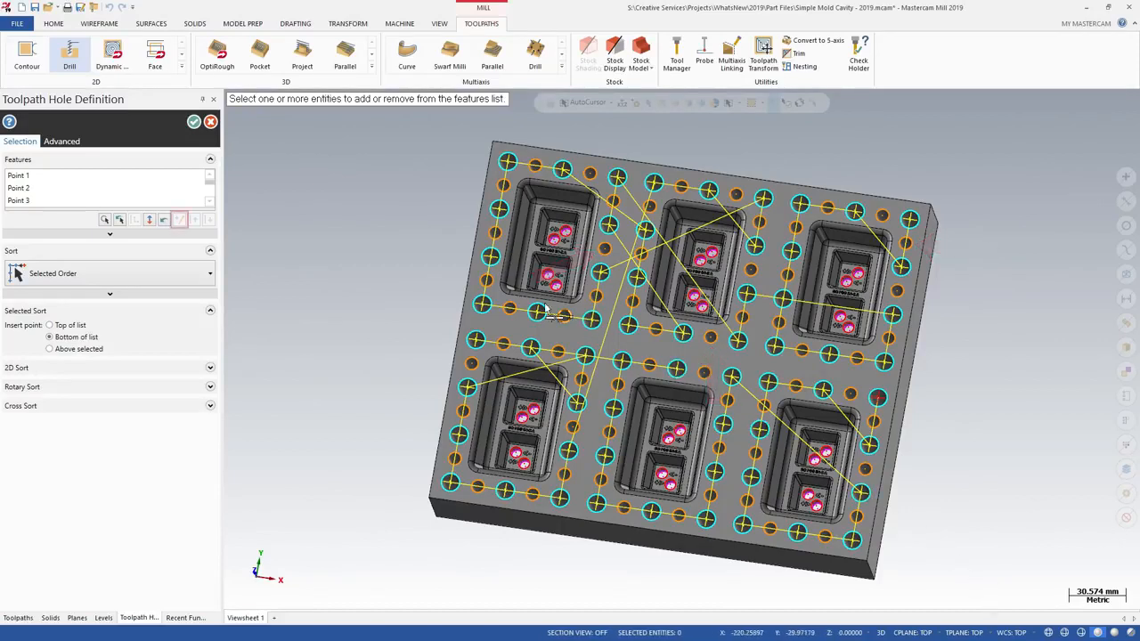
left_click(141, 189)
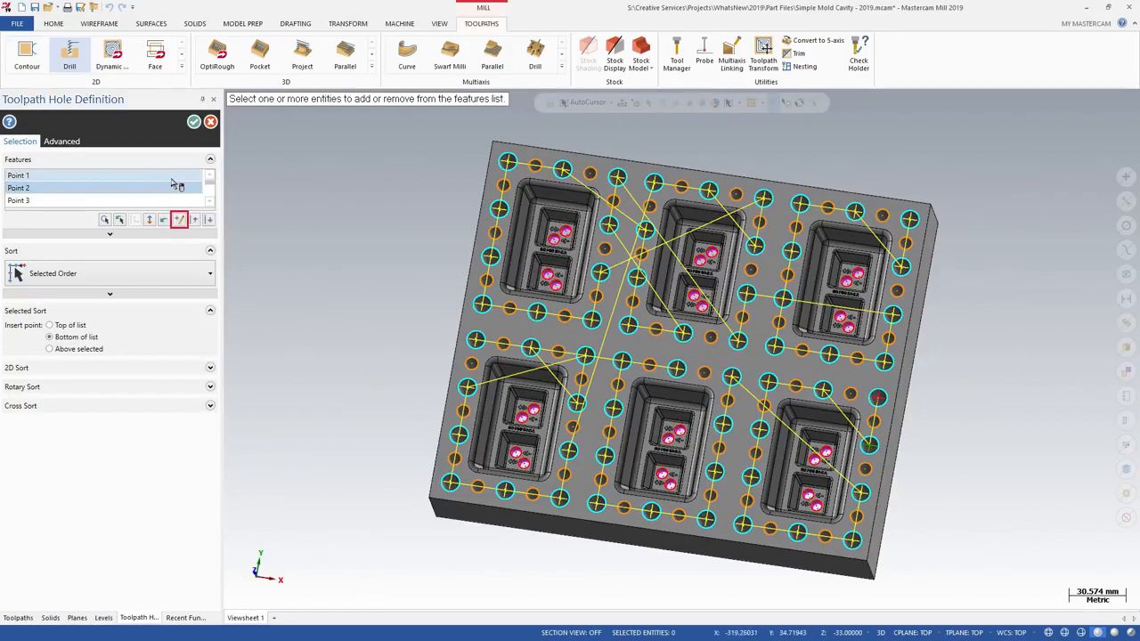
left_click(179, 221)
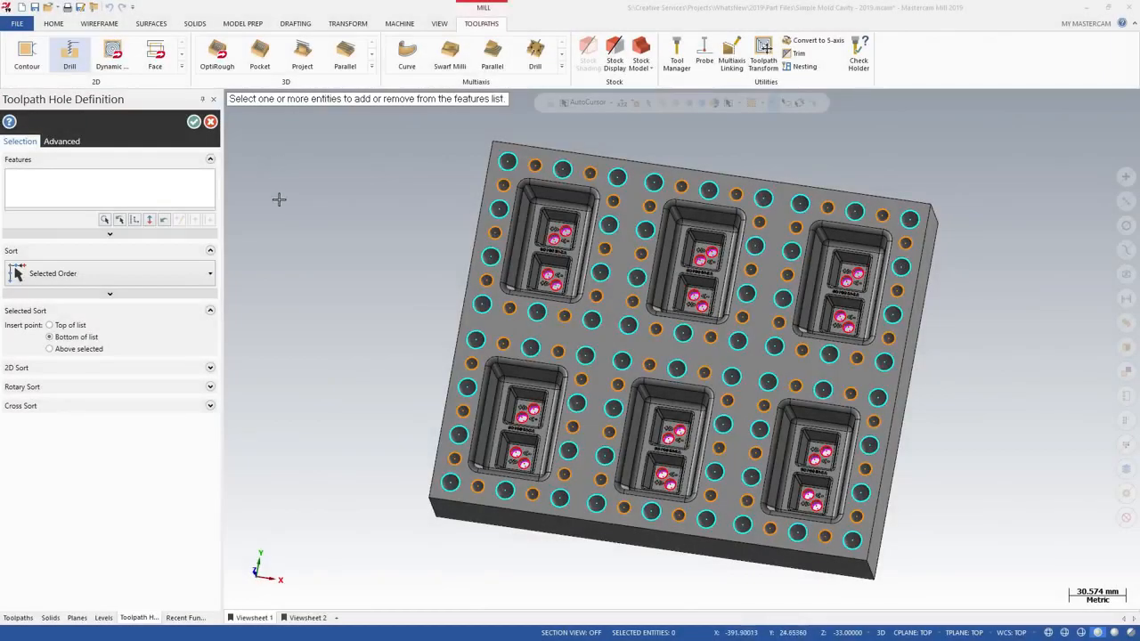
Window-select every hole feature on the plate, inspect the selection in Viewsheet 2, and turn on the depth filters.
left_click(112, 237)
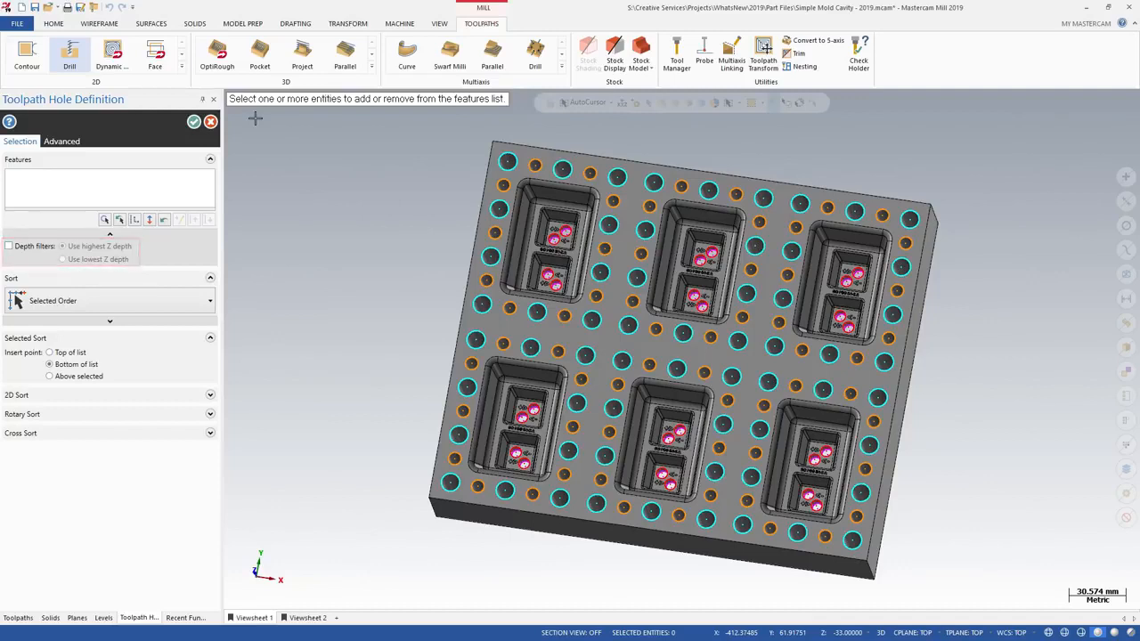
left_click_drag(255, 118, 967, 590)
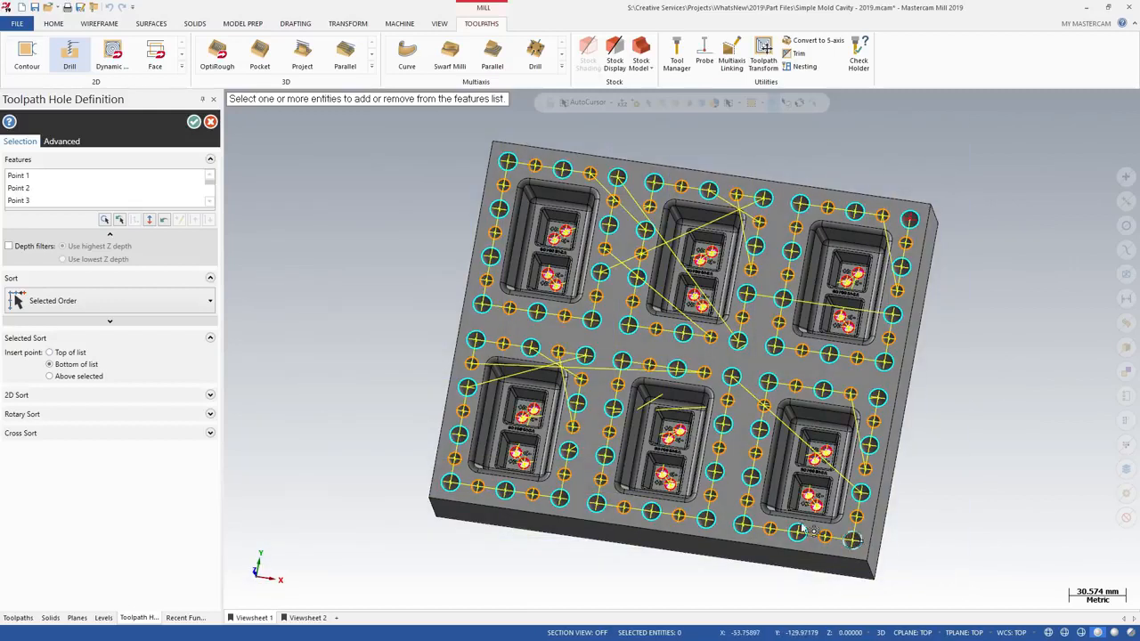
left_click(306, 617)
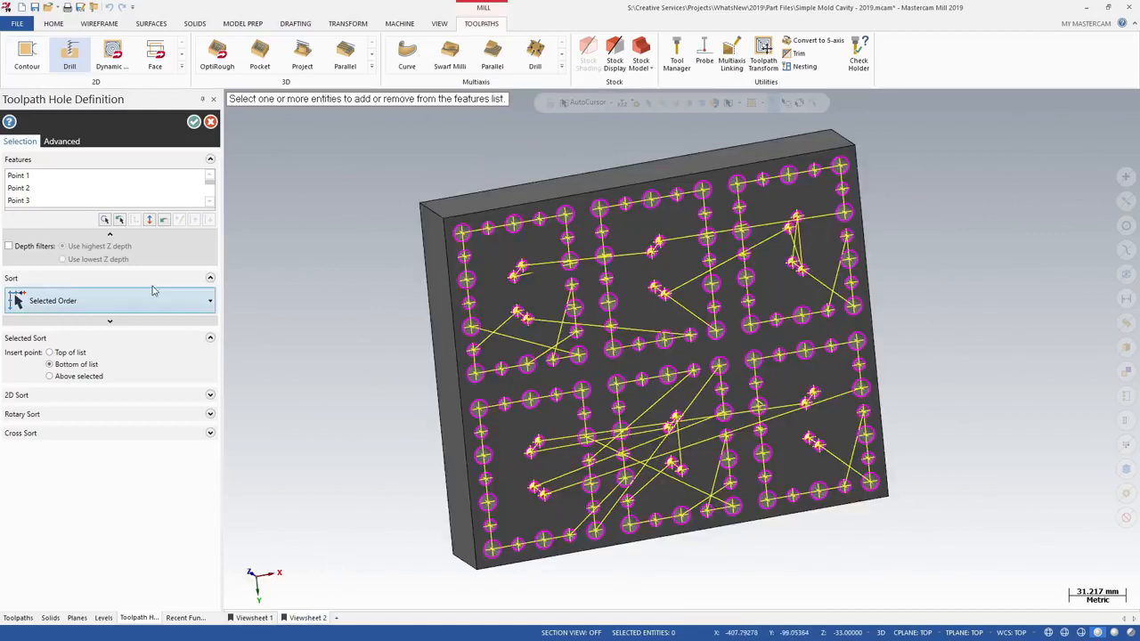
left_click(10, 247)
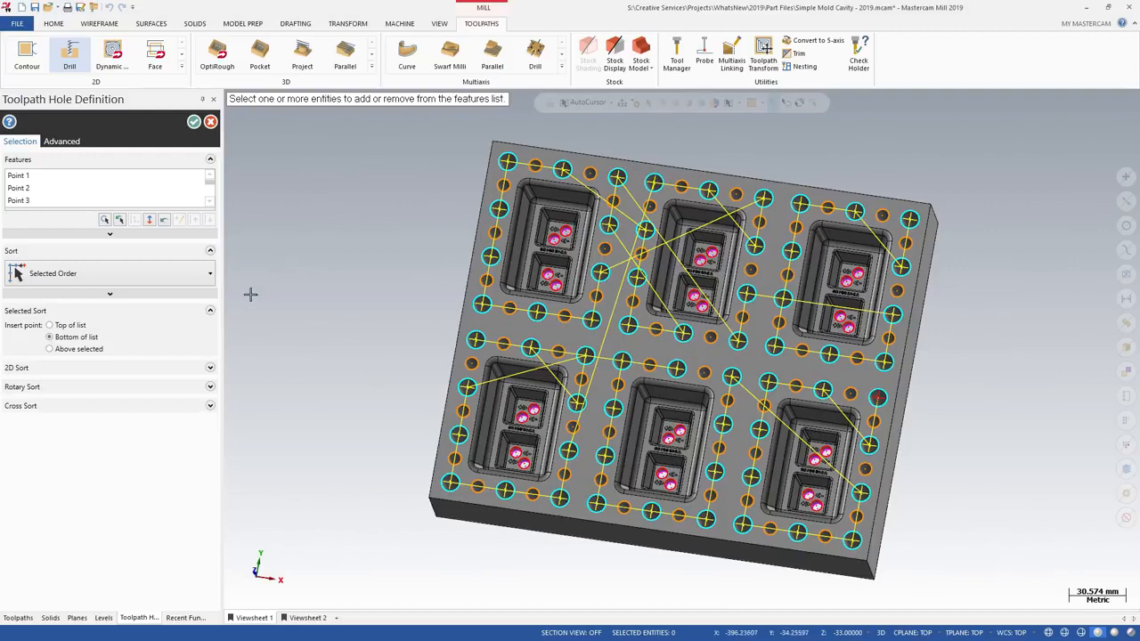
Sort the drill points by the Z Zig+ Counterclockwise cross sort, starting from the hole at the plate's upper-left corner.
left_click(214, 276)
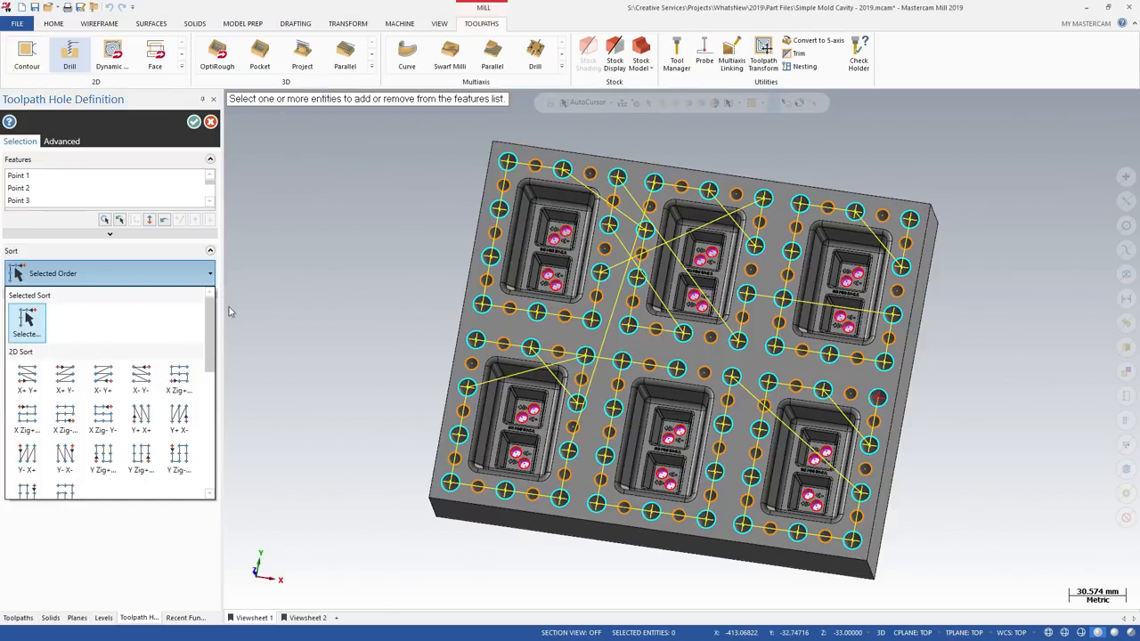
left_click_drag(213, 313, 214, 433)
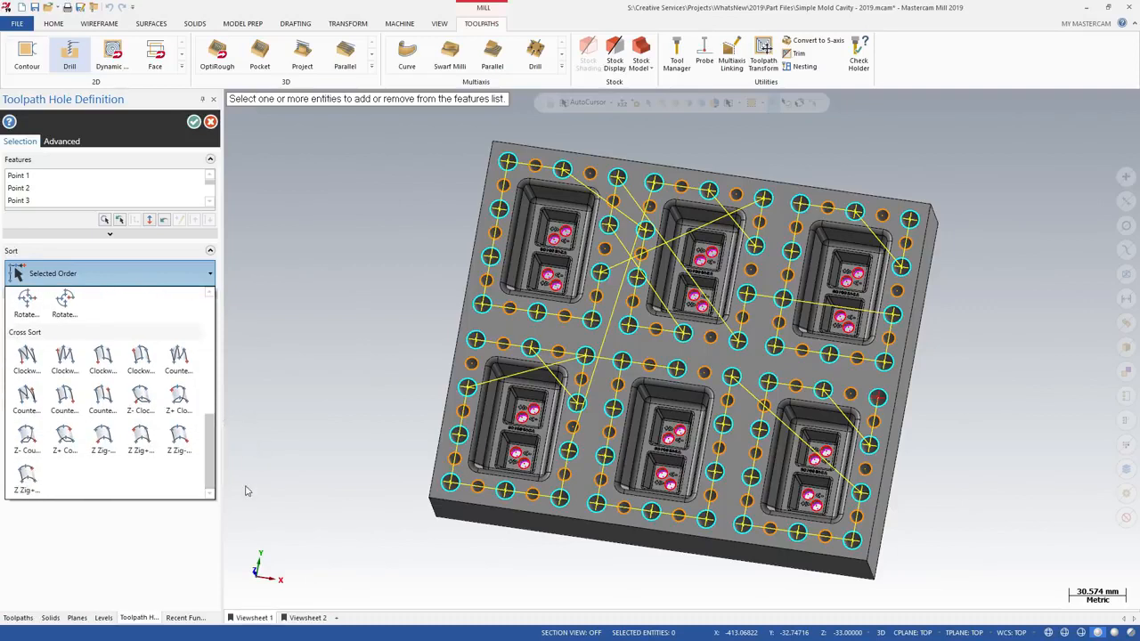
left_click(26, 486)
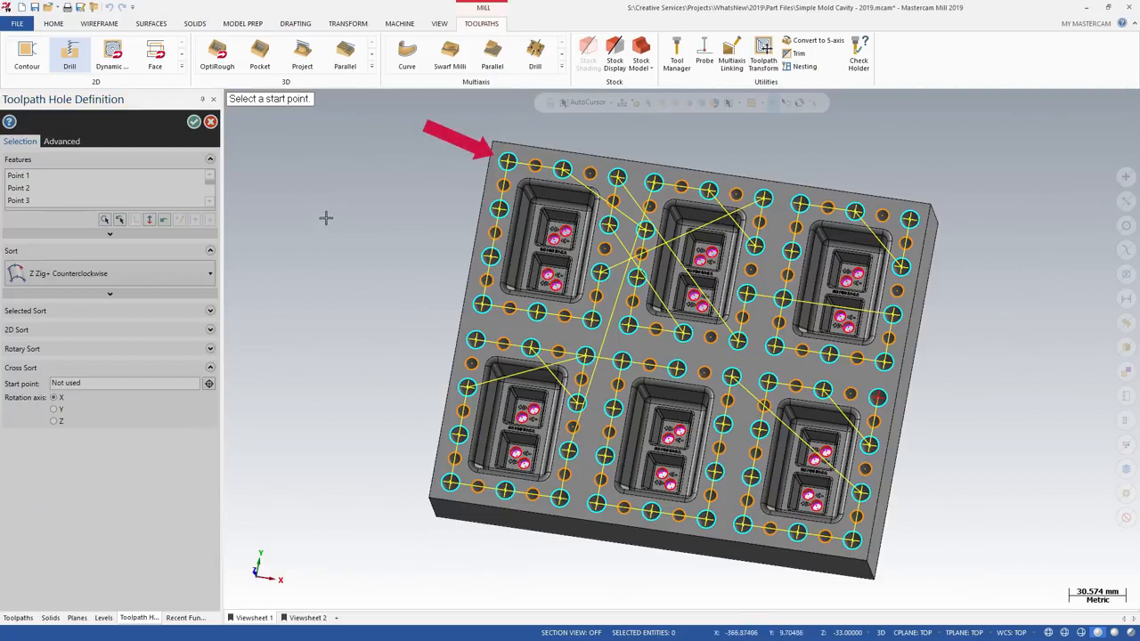
left_click(506, 162)
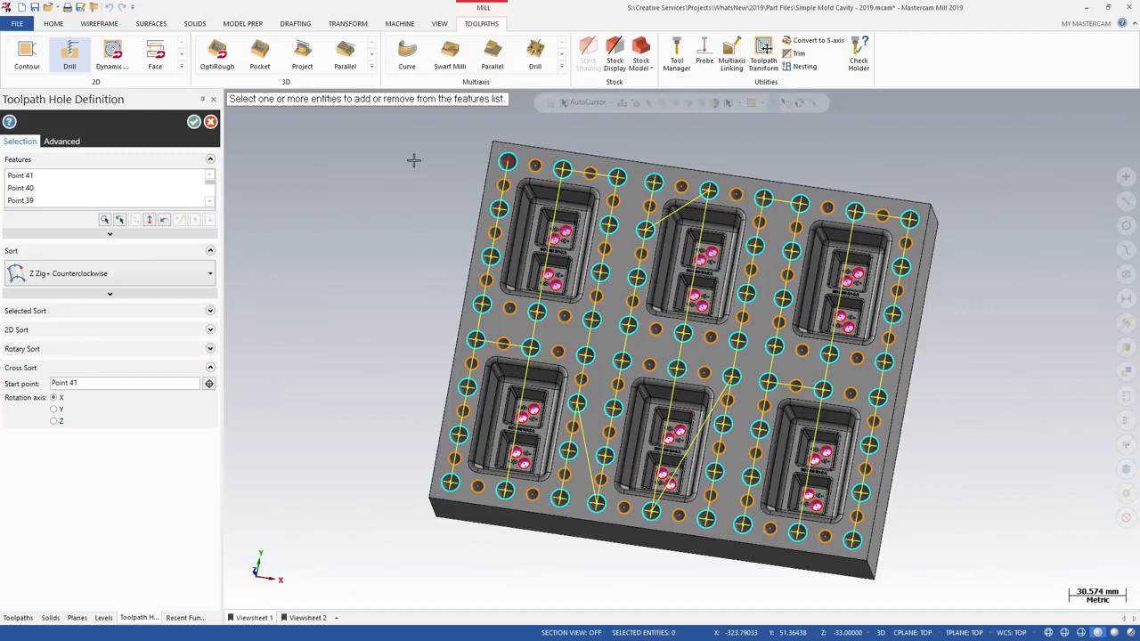
Set the hole sort tolerance to 0.1, and accept the hole definition and the simple drill toolpath parameters.
left_click(124, 294)
double_click(143, 306)
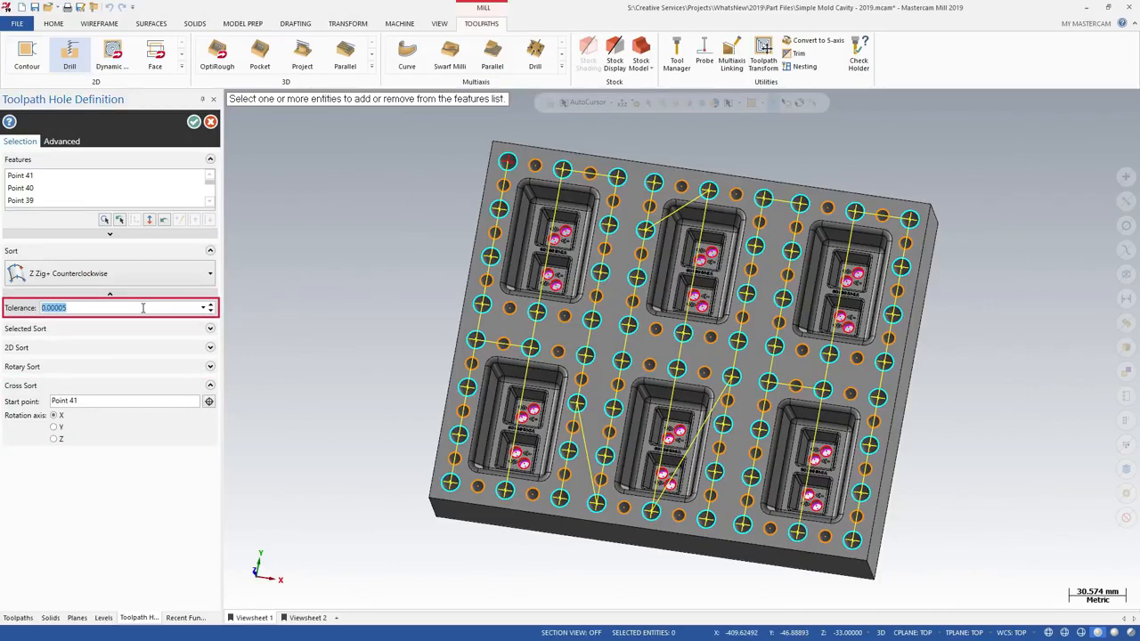
type("0.1")
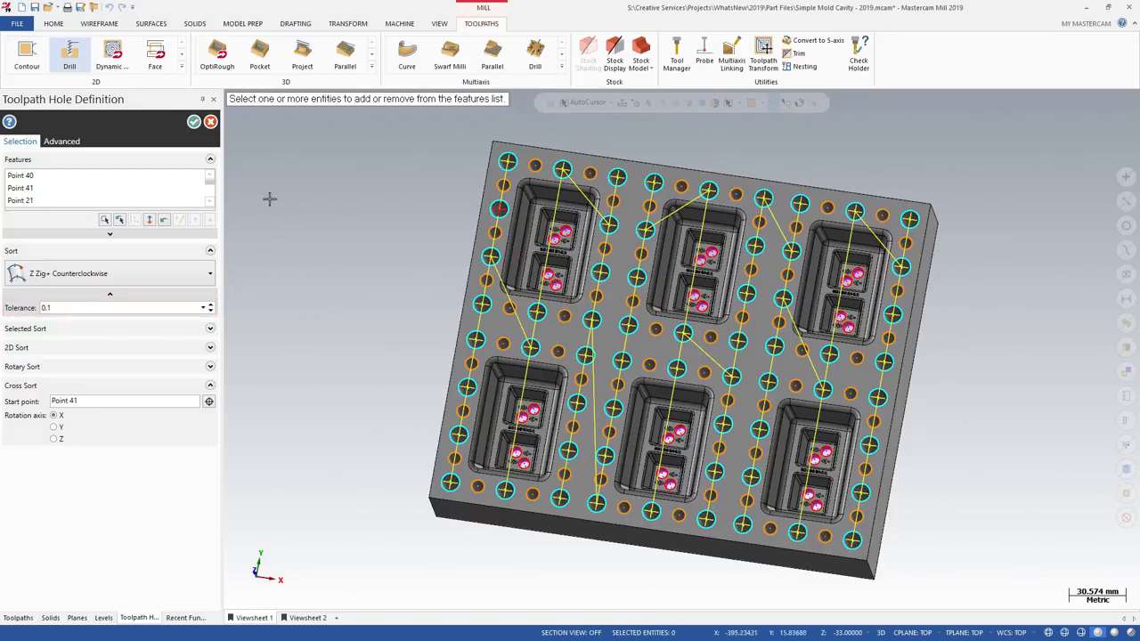
left_click(193, 121)
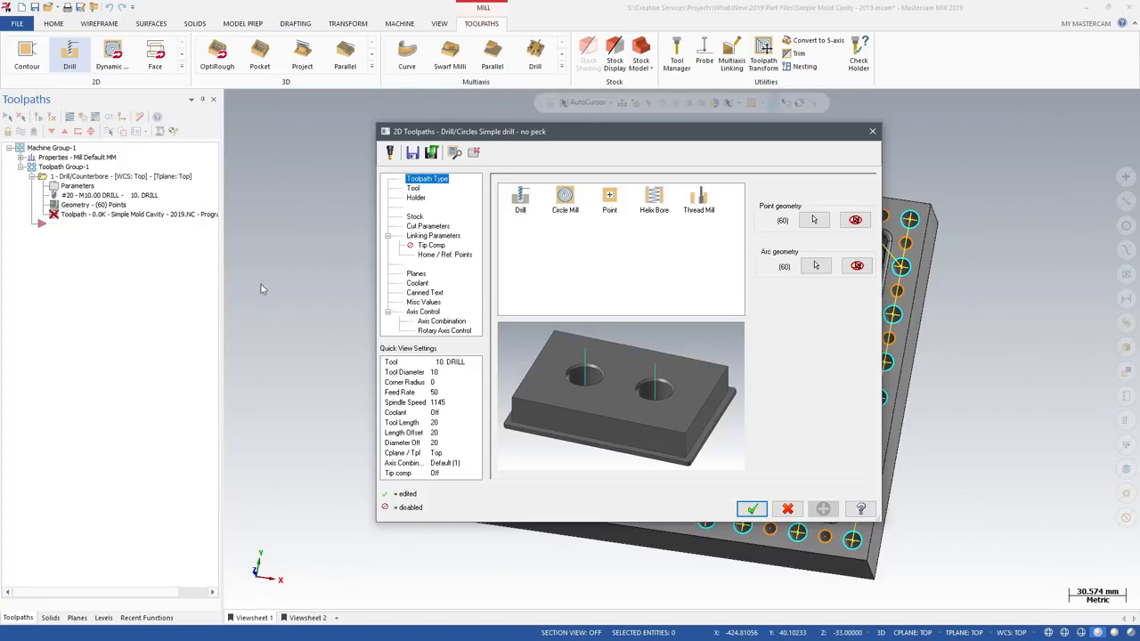
left_click(751, 508)
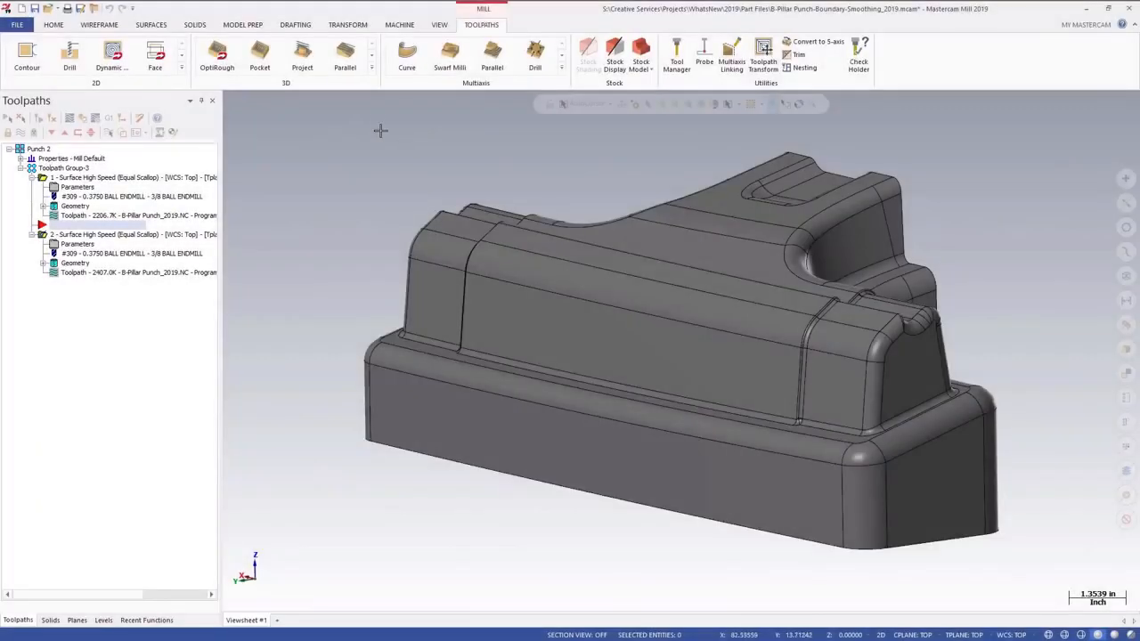
left_click(373, 71)
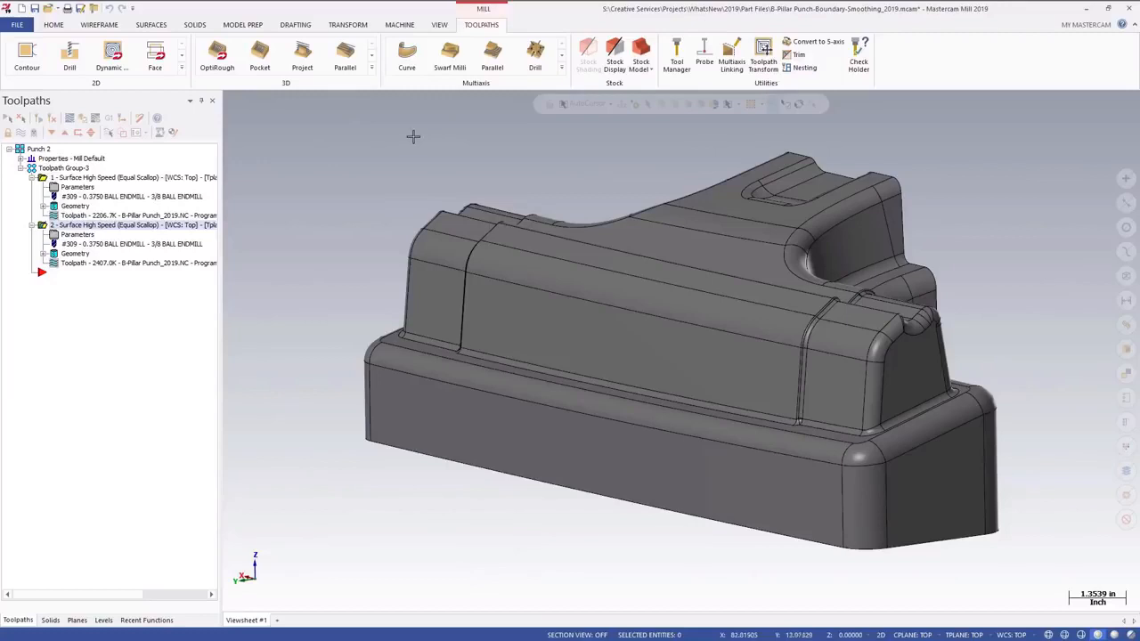
Display only Equal Scallop operation 2's toolpath and examine its passes around the rounded front corner of the punch's base.
left_click(78, 236)
left_click(108, 132)
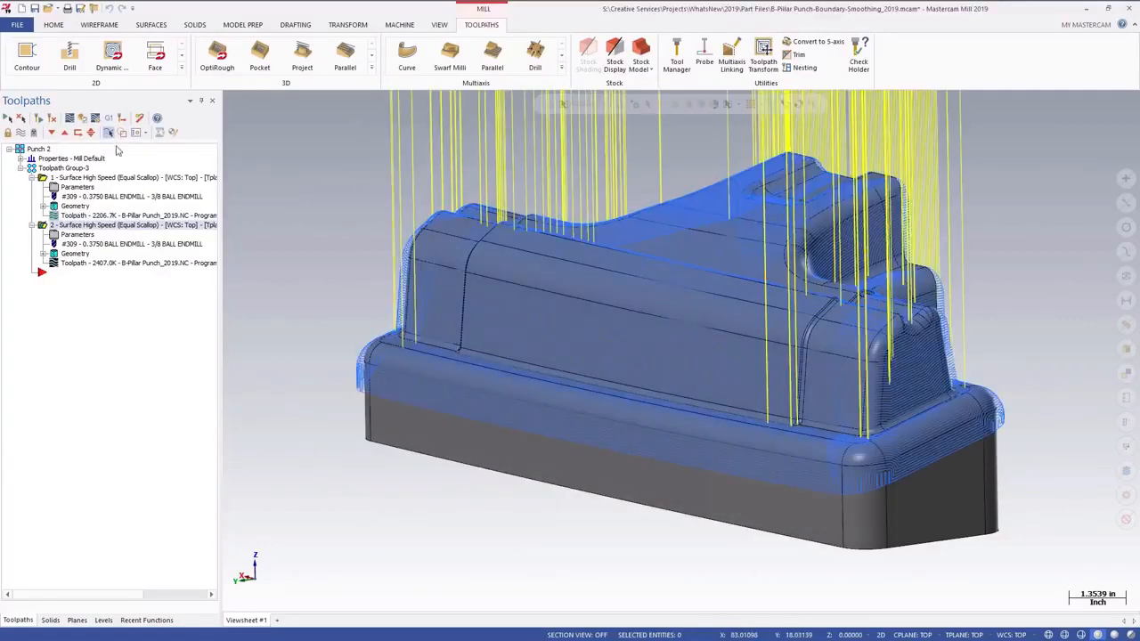
right_click(267, 180)
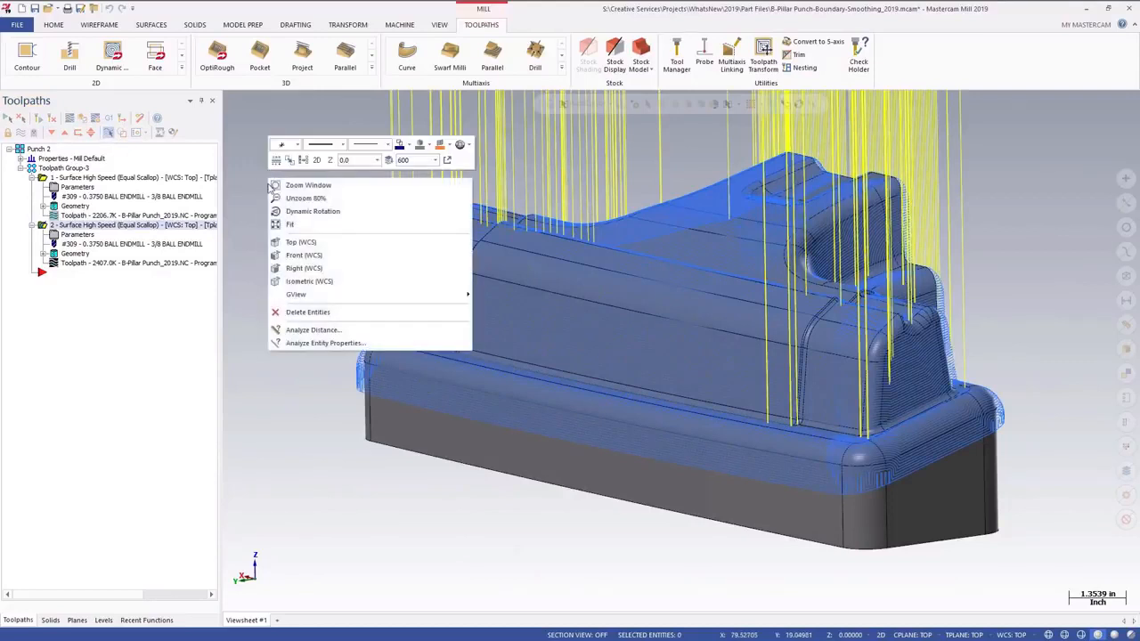
left_click(283, 187)
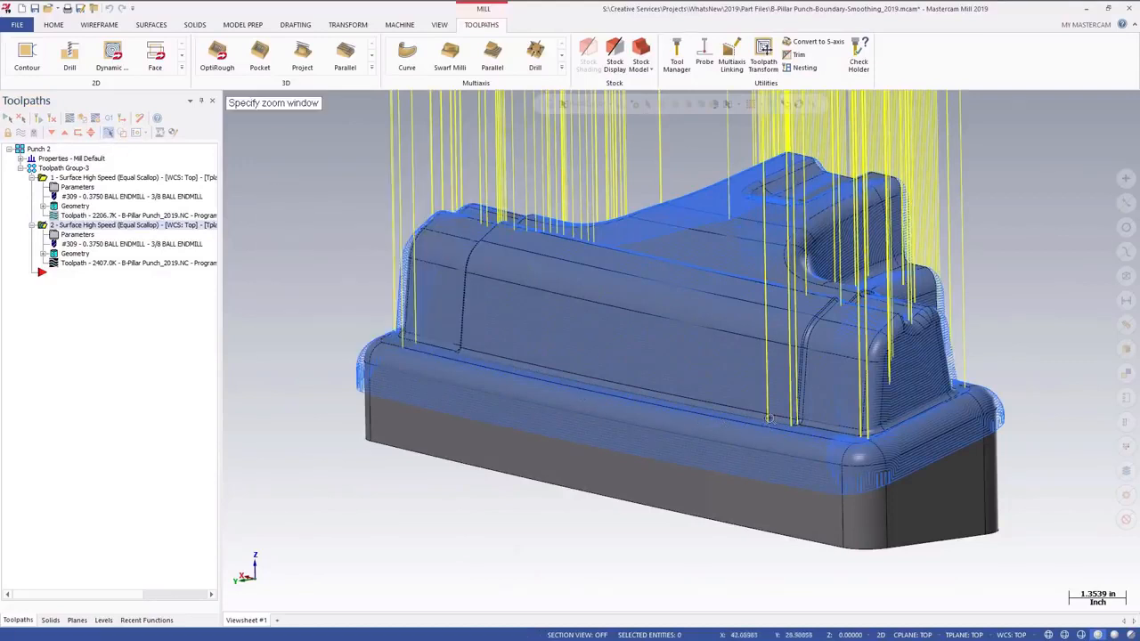
left_click(797, 419)
left_click(925, 509)
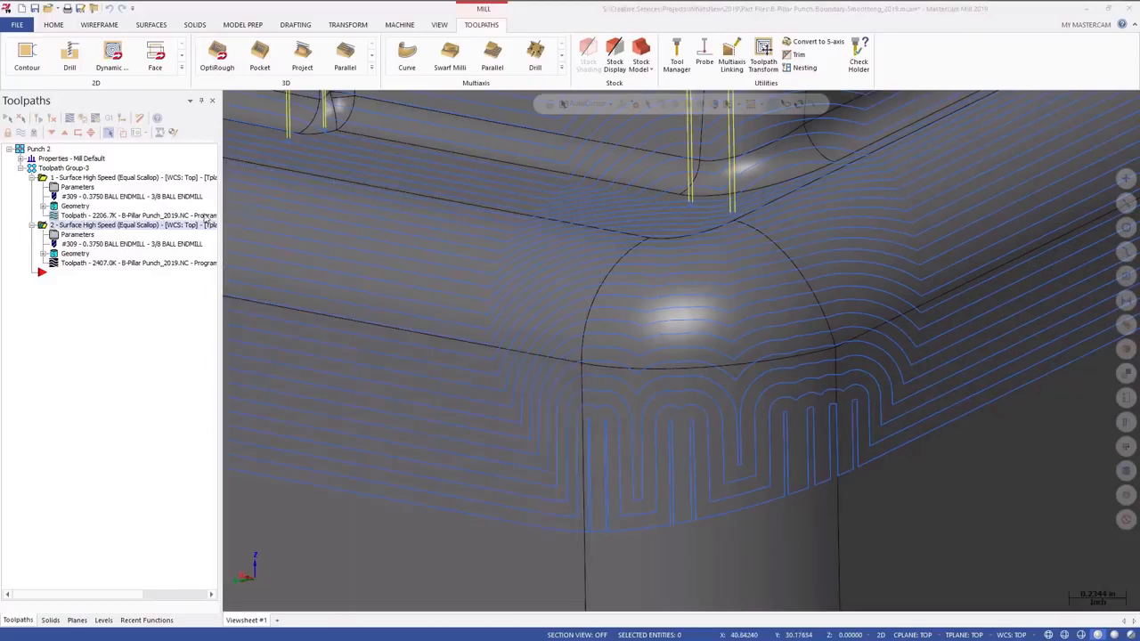
Review the projected boundary smoothing tolerance in Equal Scallop operation 1's toolpath control, and close its parameters.
left_click(83, 189)
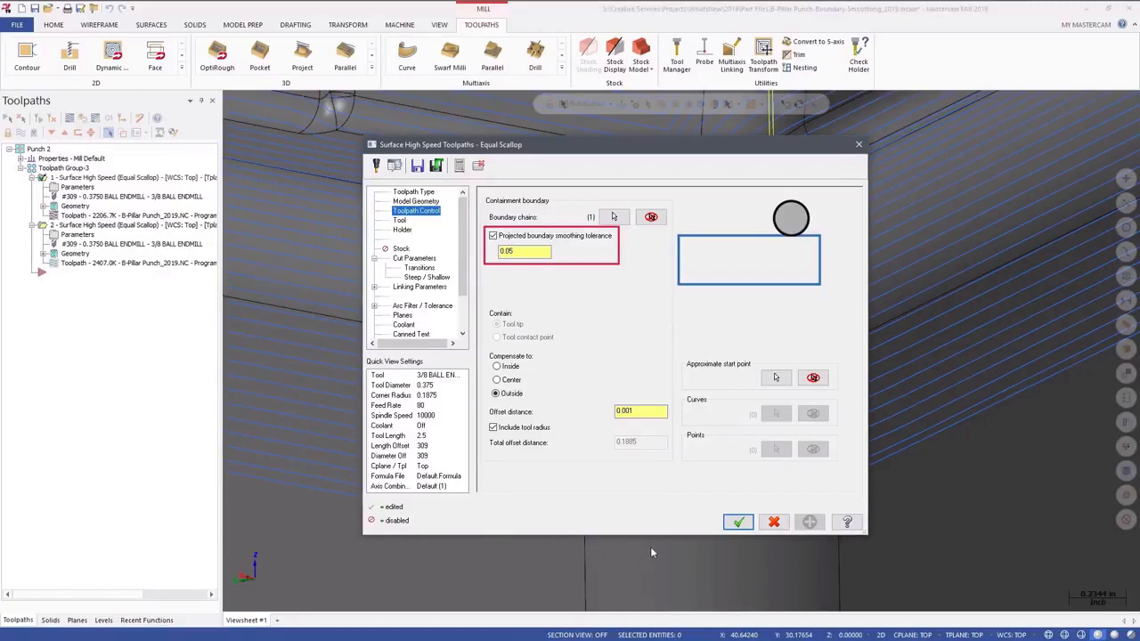
left_click(737, 522)
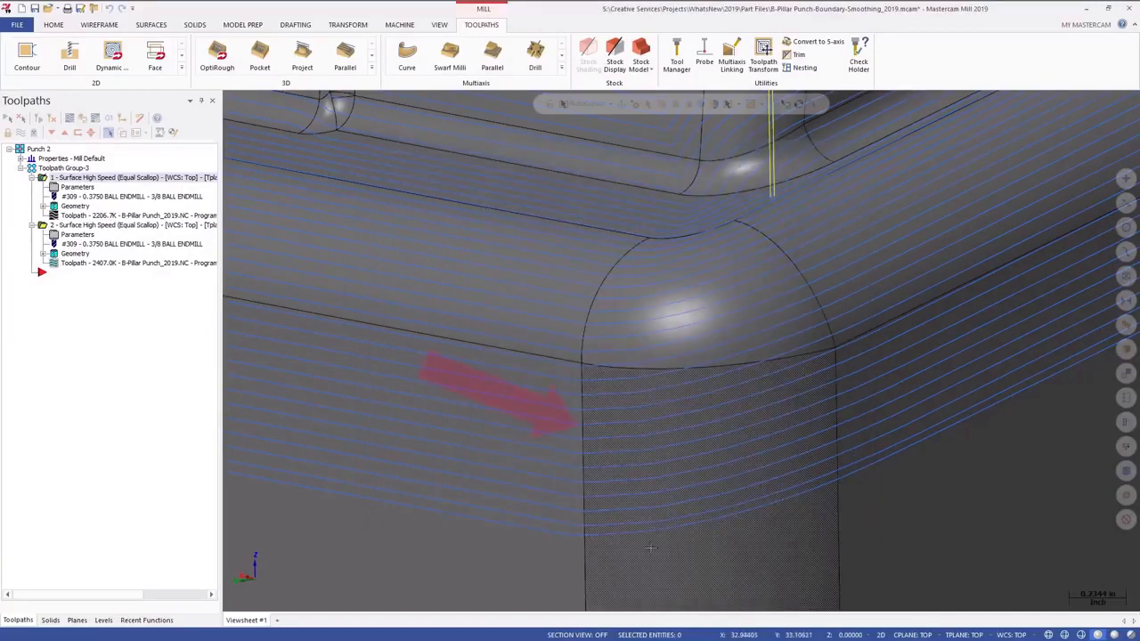